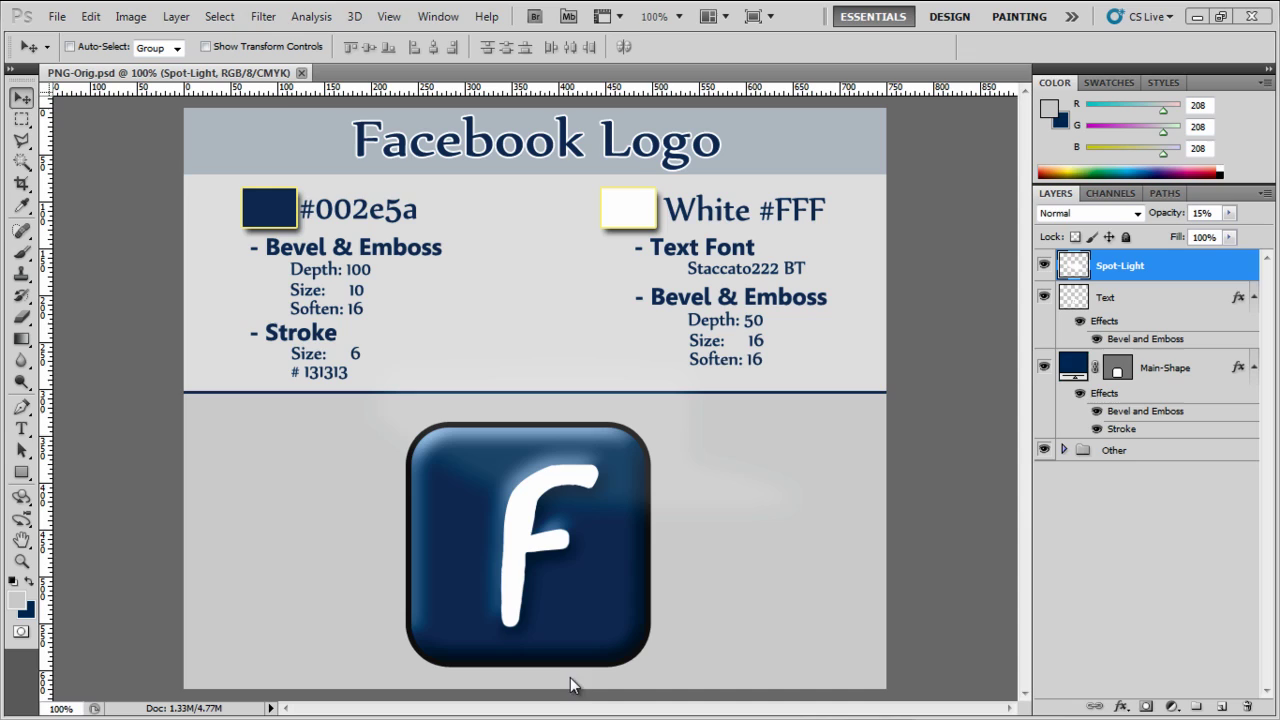
Review the finished logo's Main-Shape, Text and Spot-Light layers one by one
left_click(1160, 368)
left_click(1155, 305)
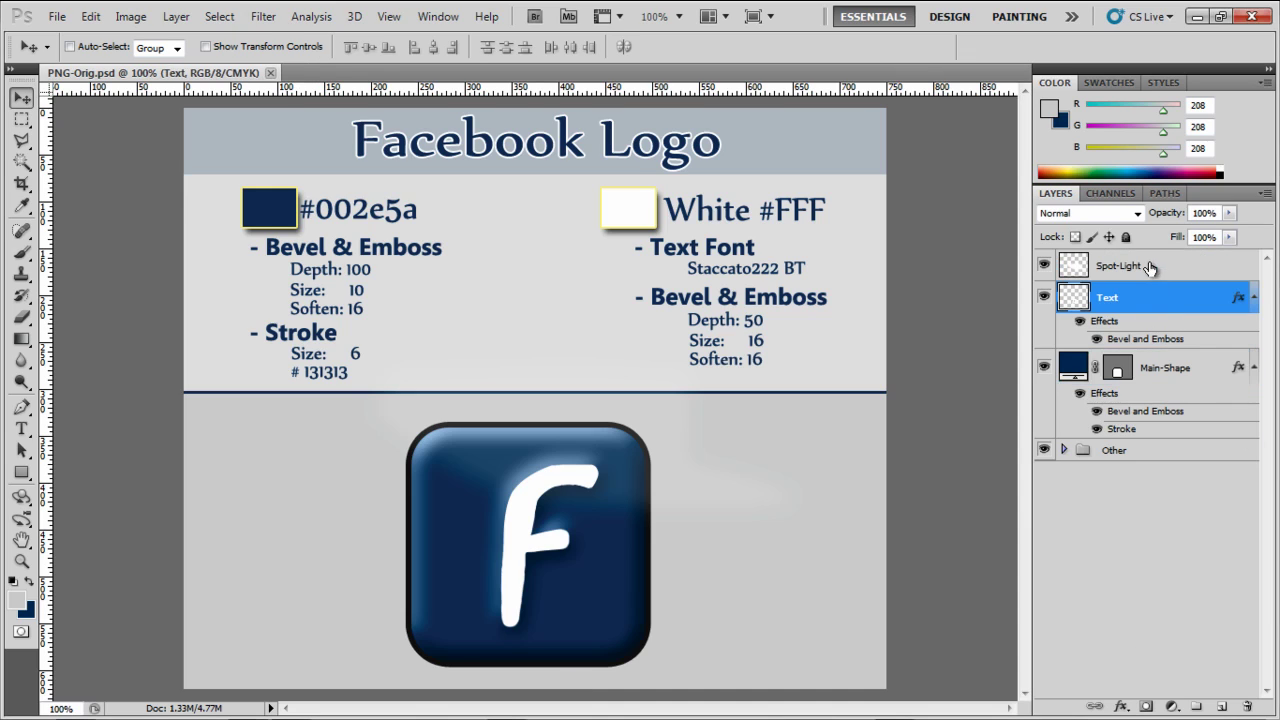
left_click(1150, 266)
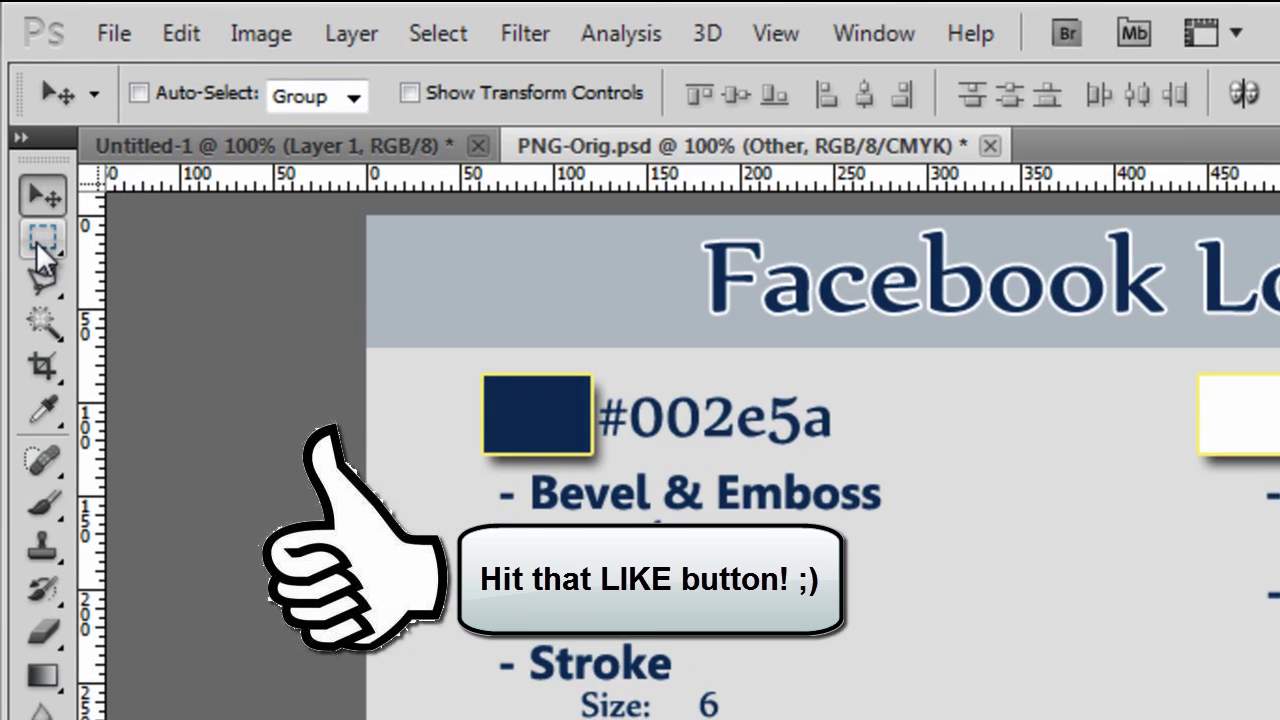
Set the Rectangular Marquee Tool to a Fixed Size style of 250 × 250 px
left_click(45, 233)
right_click(45, 235)
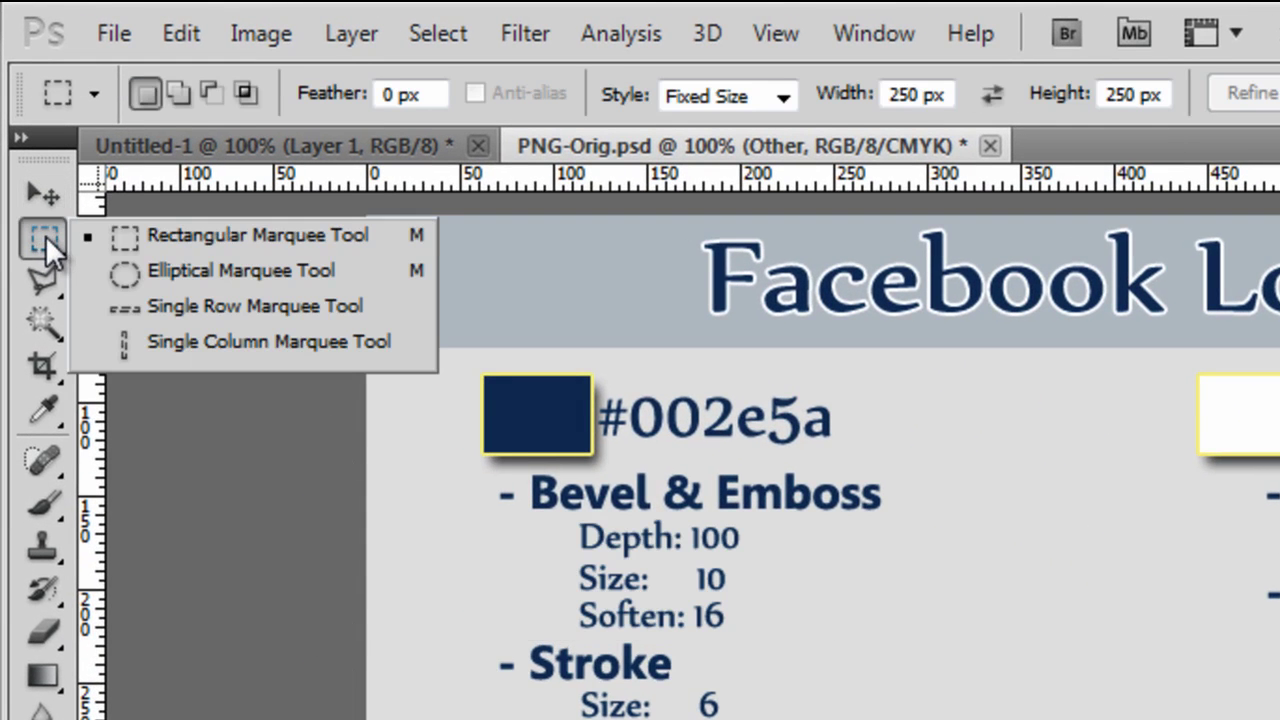
left_click(132, 235)
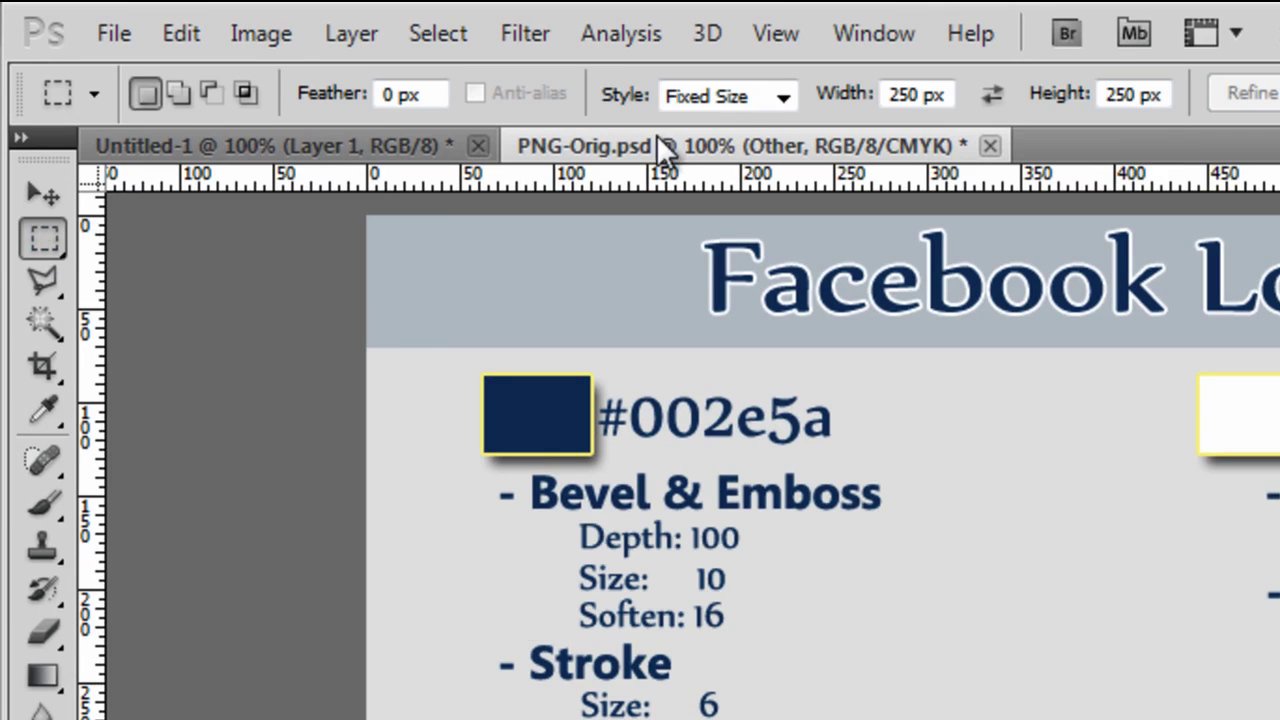
left_click(722, 95)
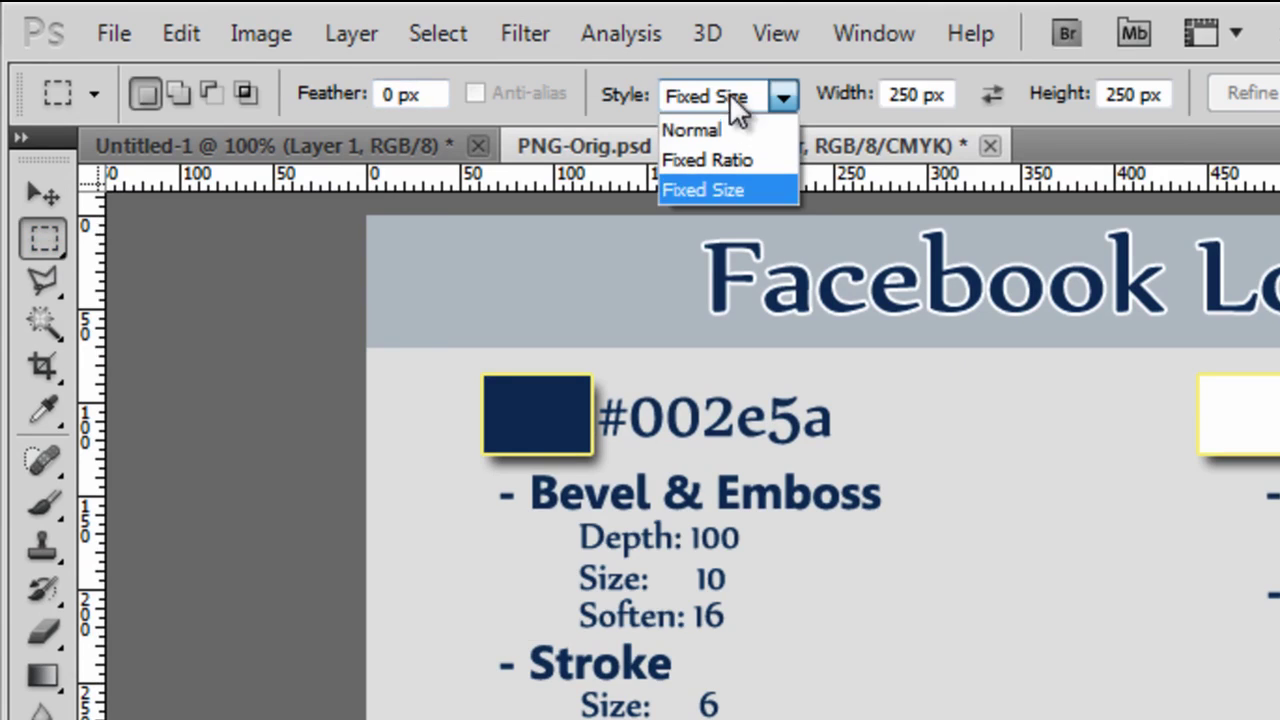
left_click(738, 123)
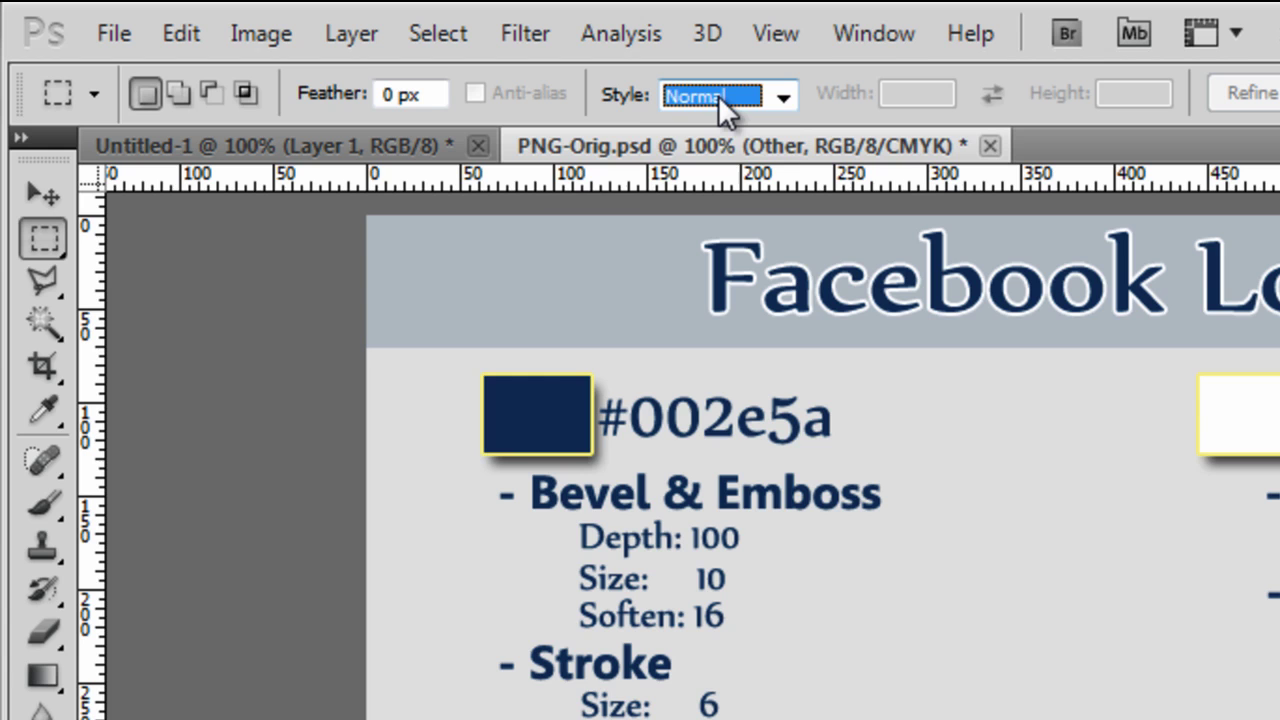
left_click(718, 95)
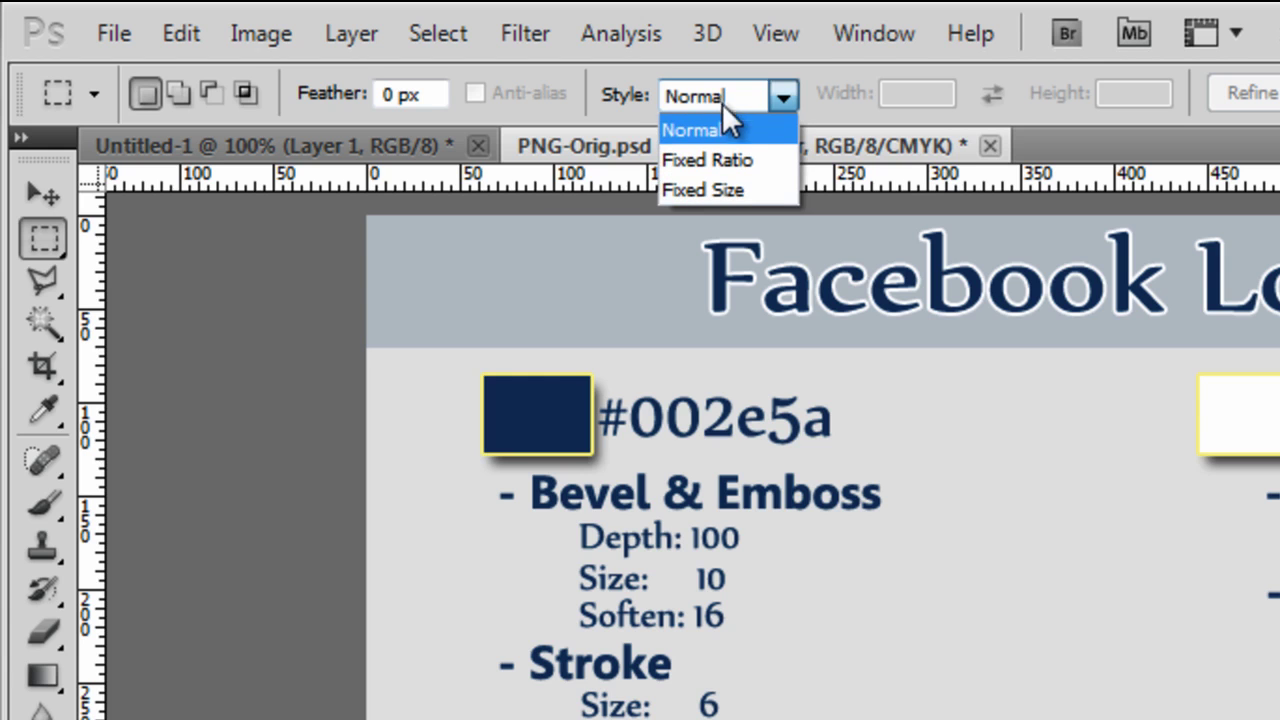
left_click(735, 188)
key("Tab")
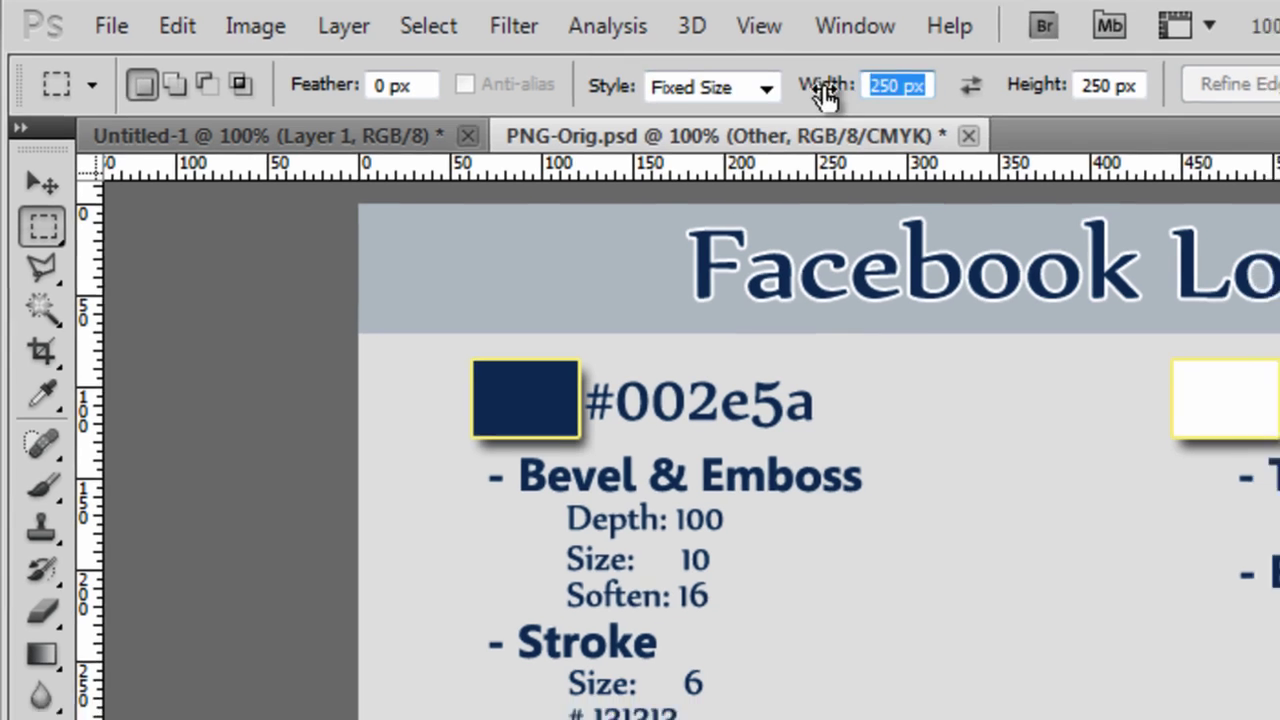
Place the 250 px square selection just below the divider line
key("ctrl+n")
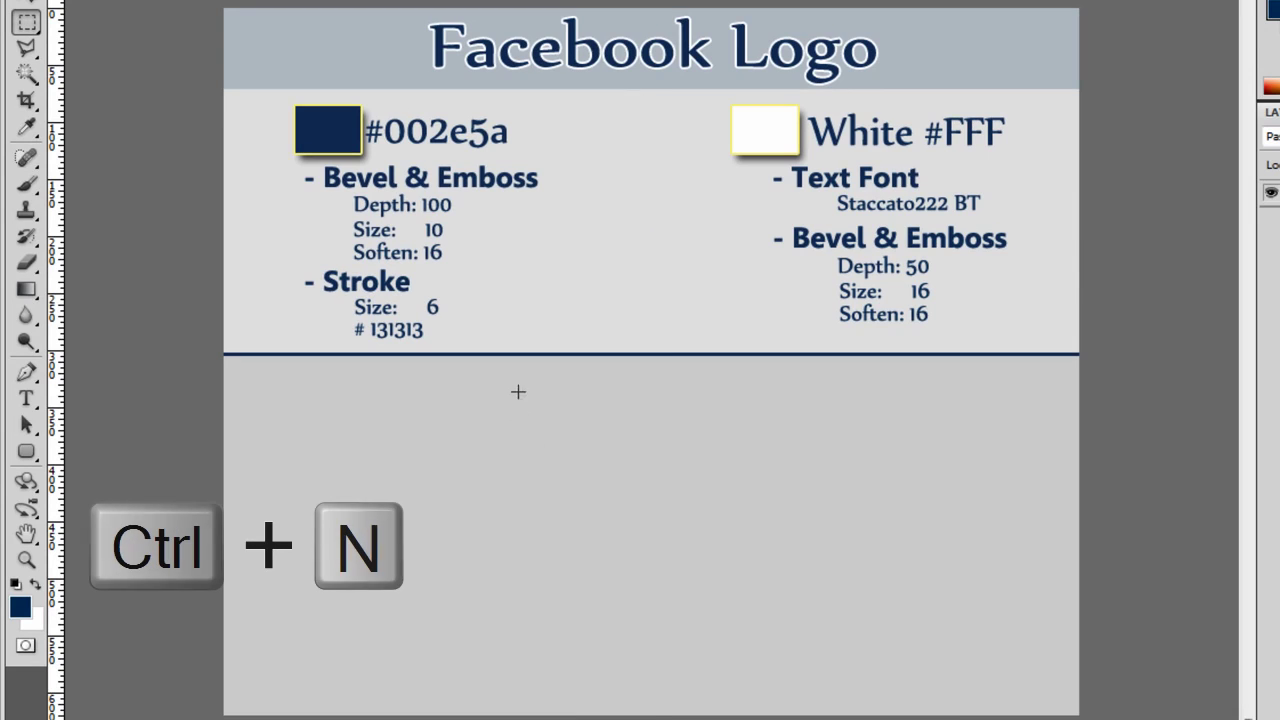
left_click(474, 419)
left_click_drag(497, 409, 488, 397)
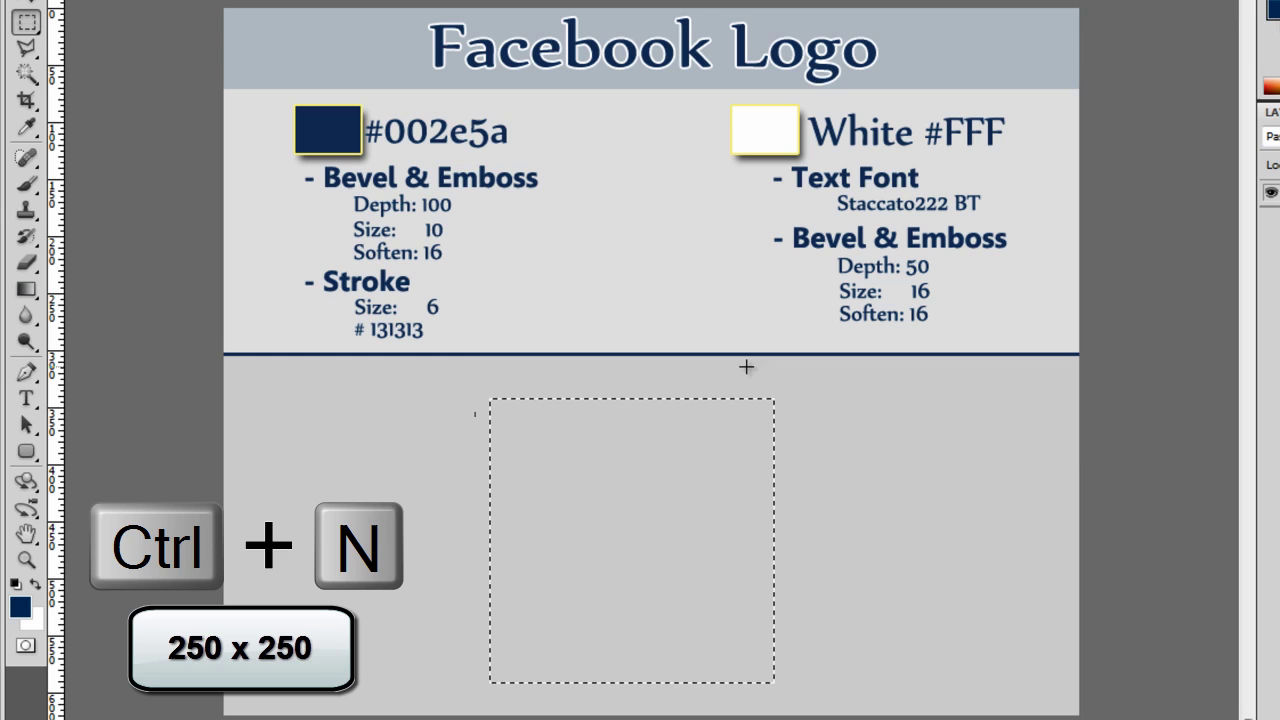
left_click_drag(615, 515, 614, 508)
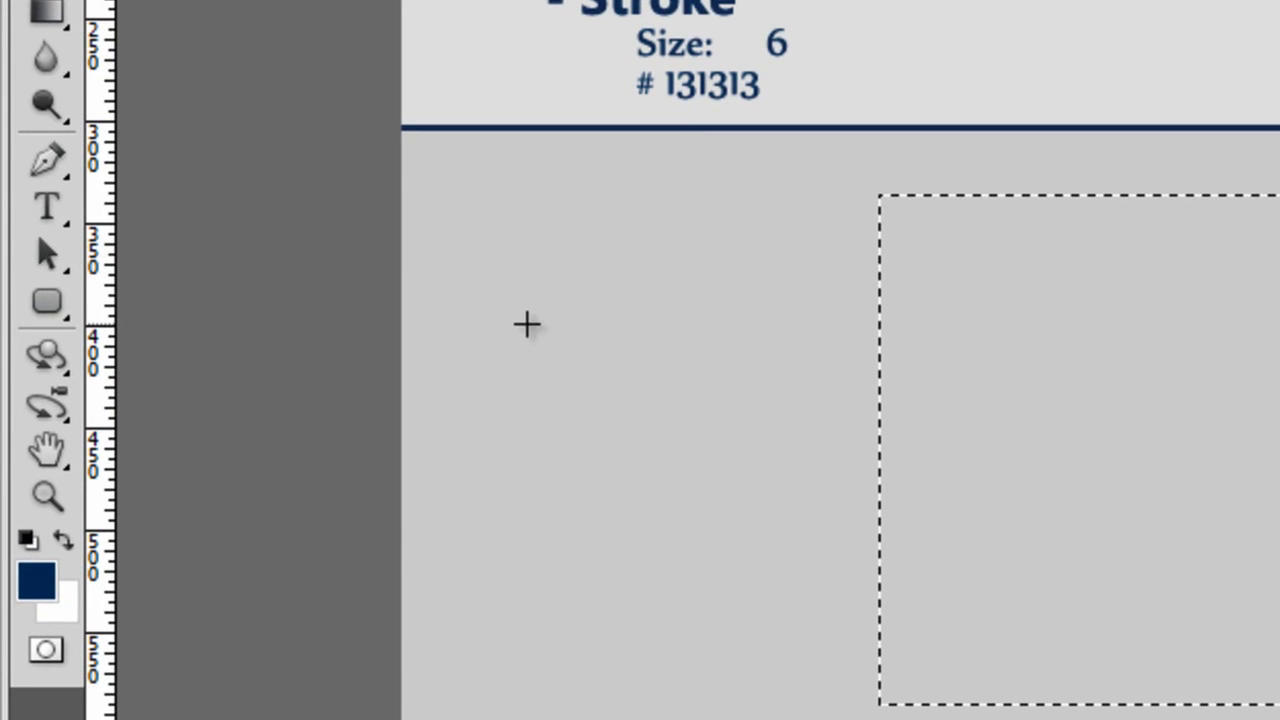
Pick the Rounded Rectangle Tool for the navy square in the 250 px selection
left_click(46, 303)
left_click_drag(46, 310, 99, 293)
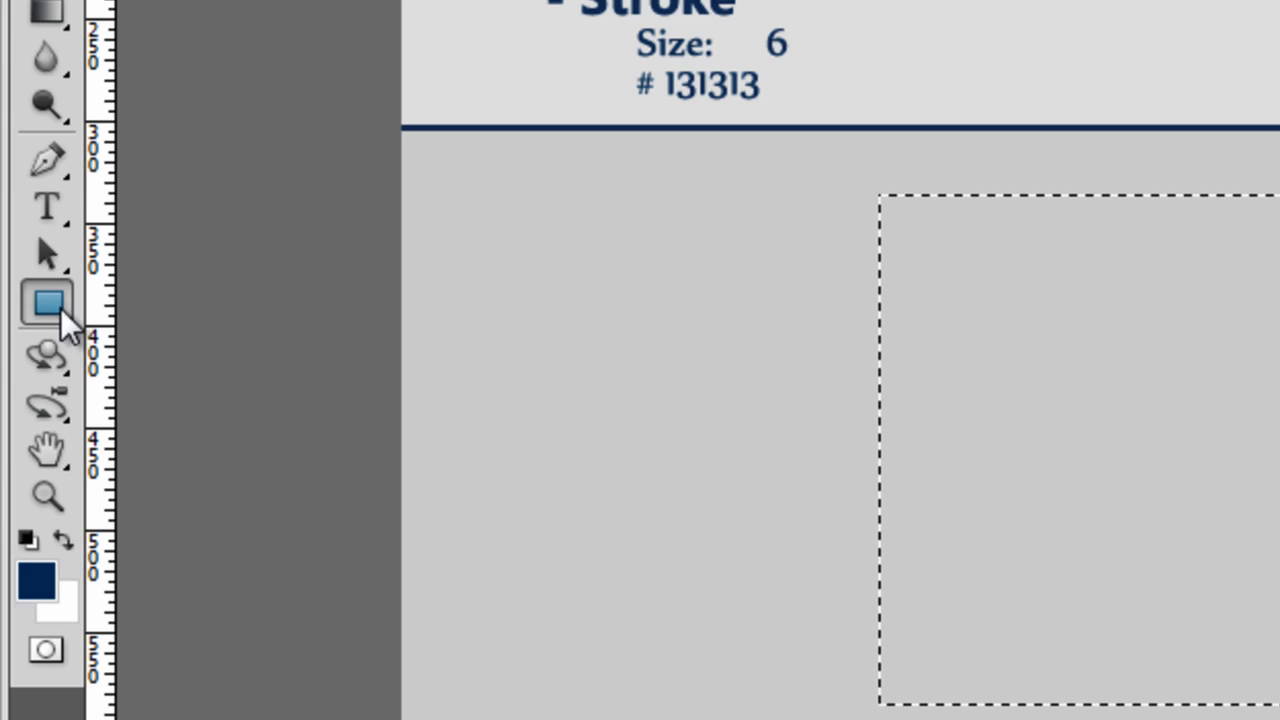
left_click(50, 250)
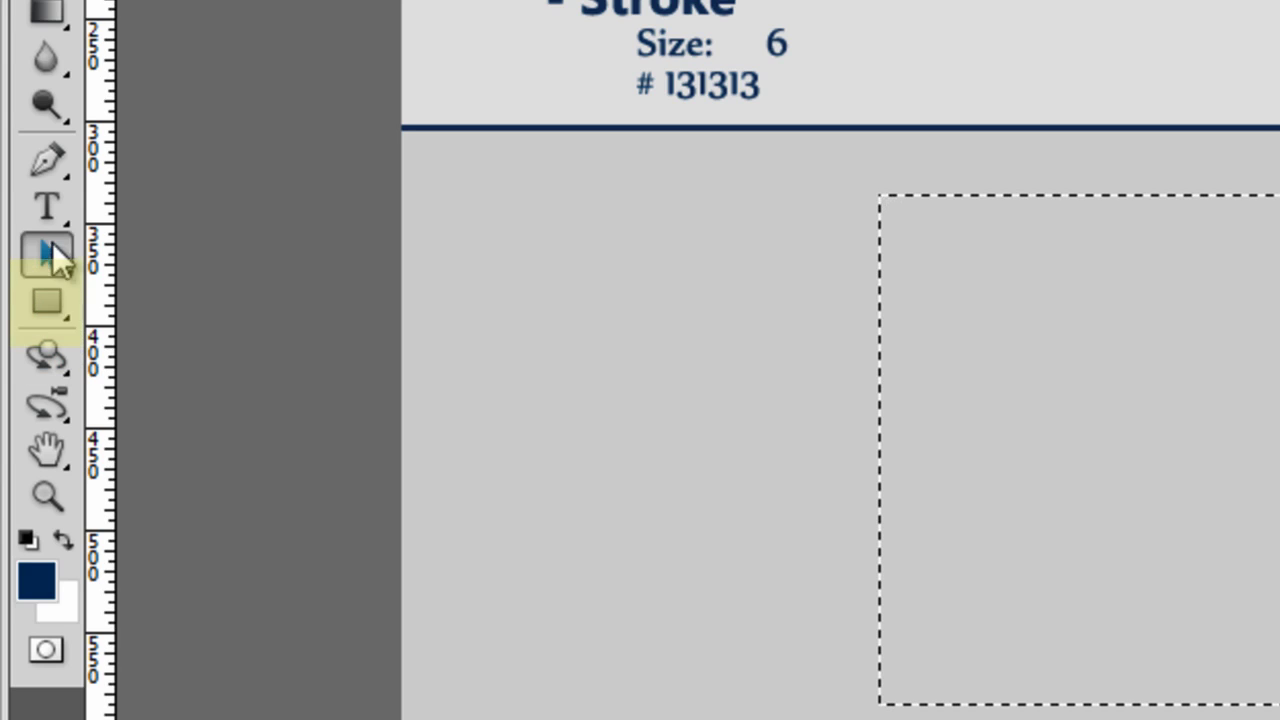
left_click(50, 304)
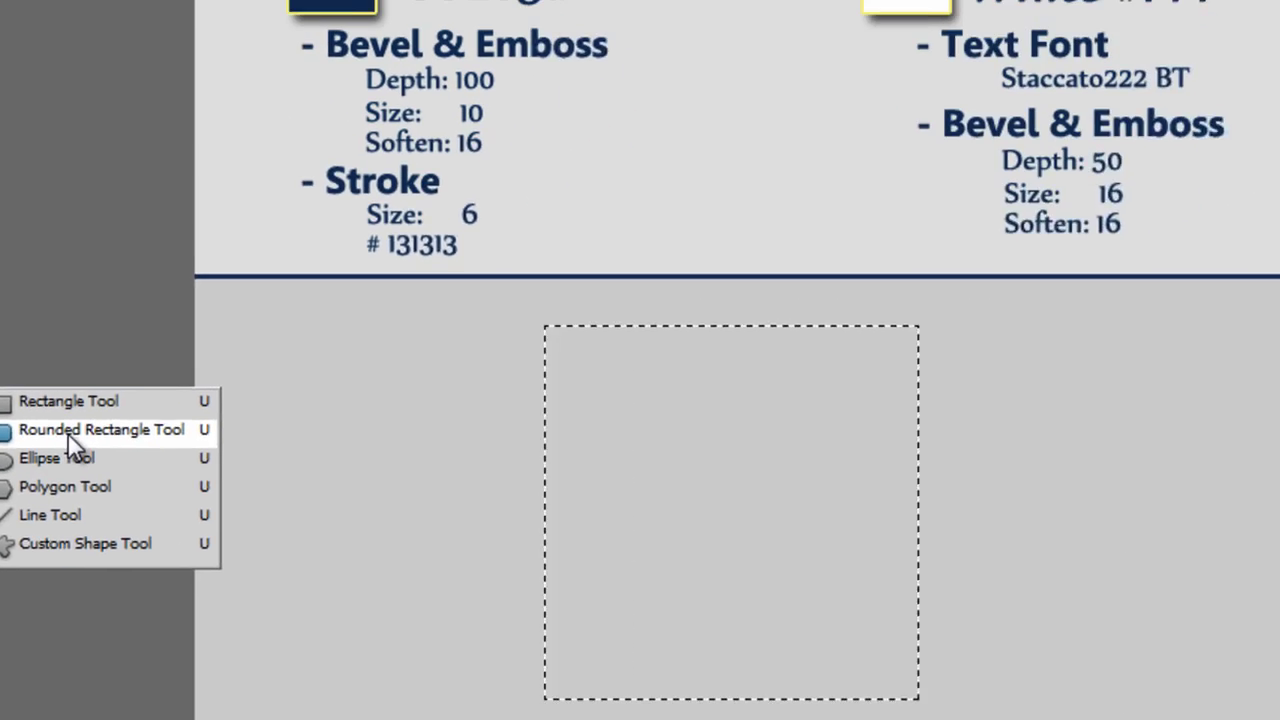
left_click(70, 430)
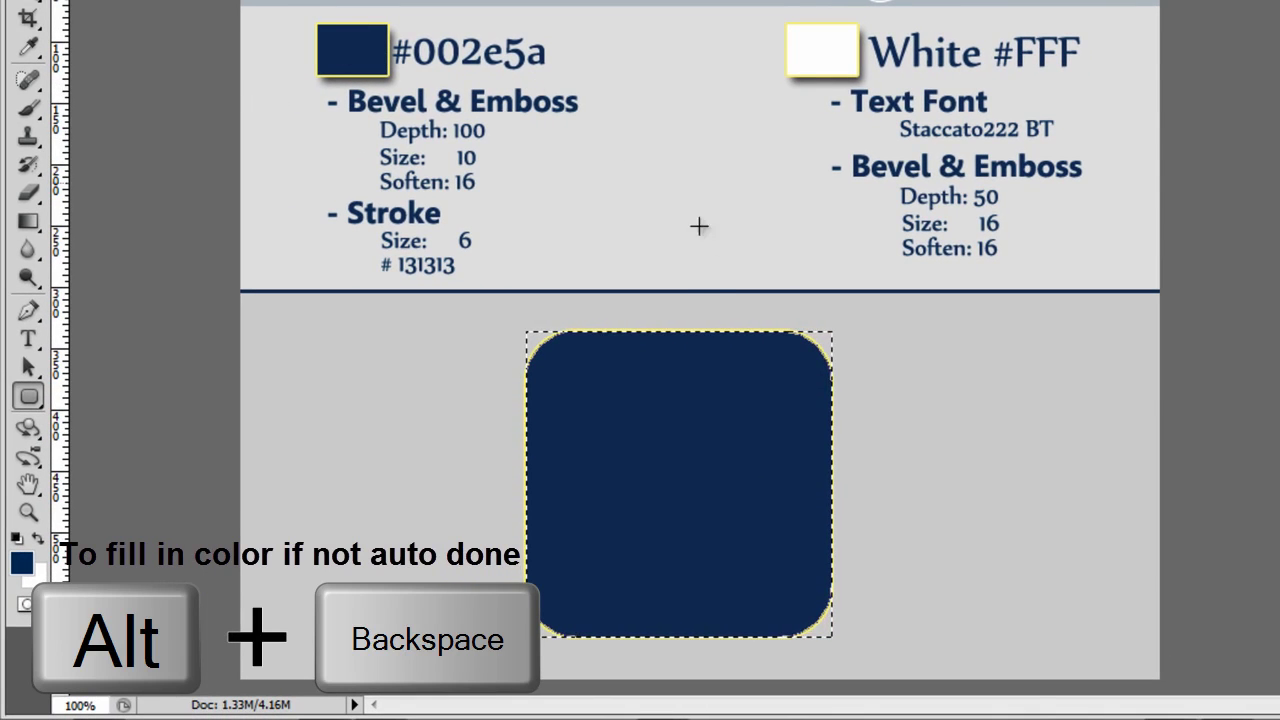
Deselect the rounded square and confirm #002e5a as the foreground colour
key("ctrl+d")
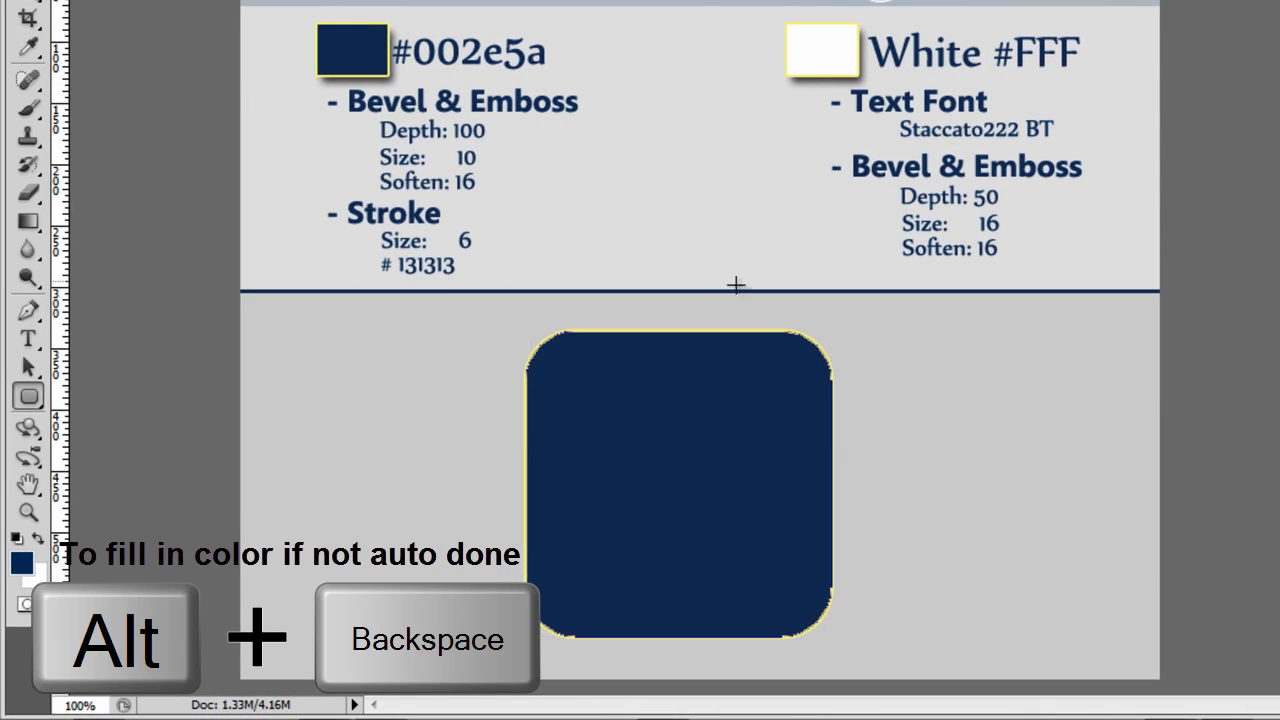
left_click(22, 564)
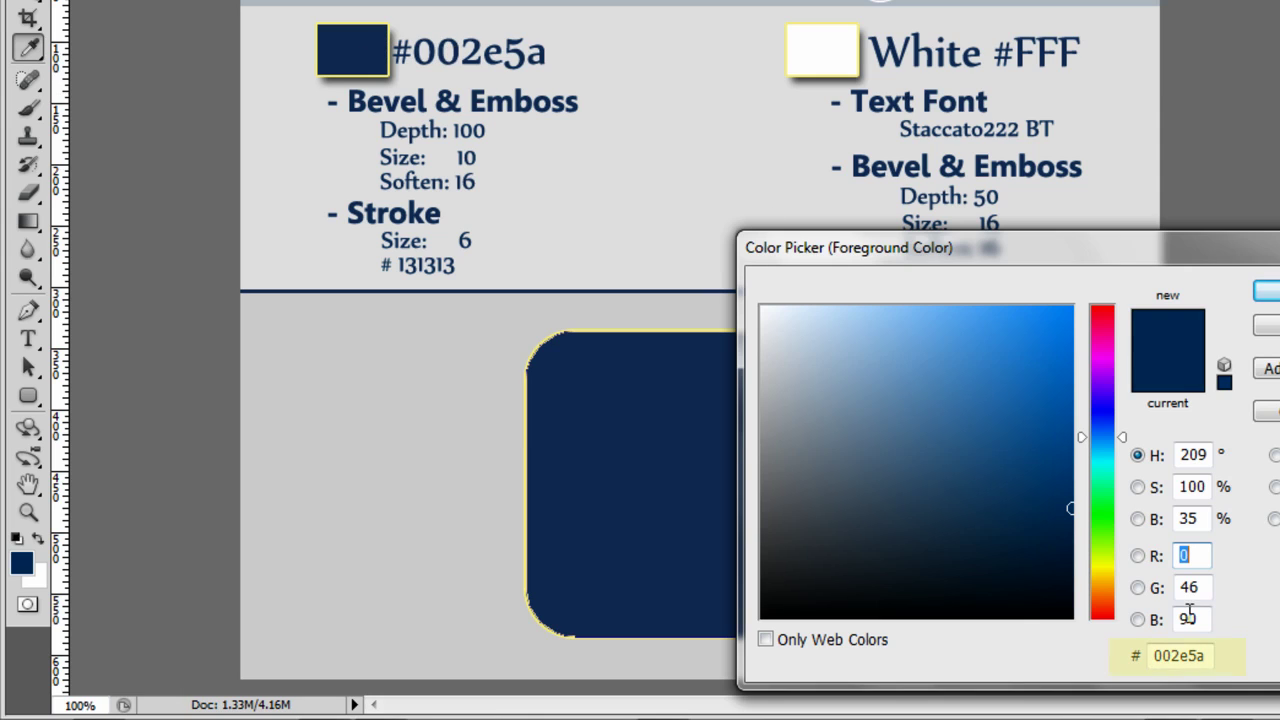
left_click_drag(1212, 658, 1150, 660)
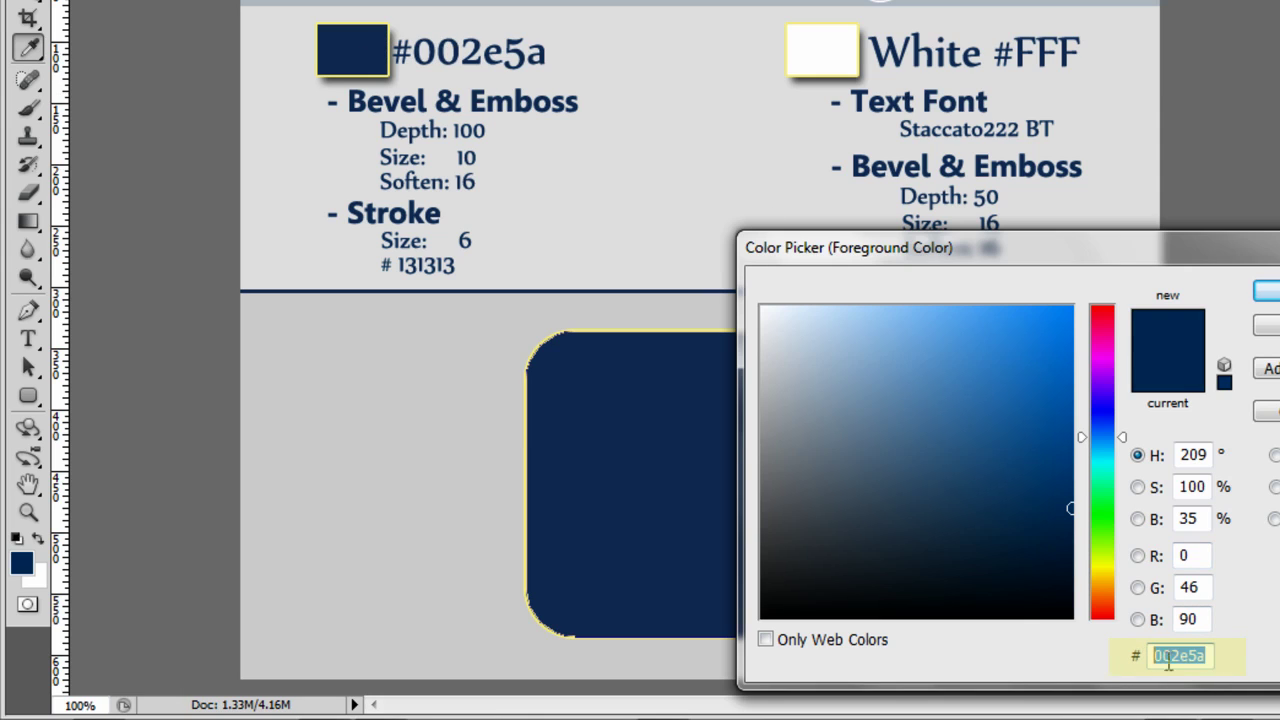
key("Return")
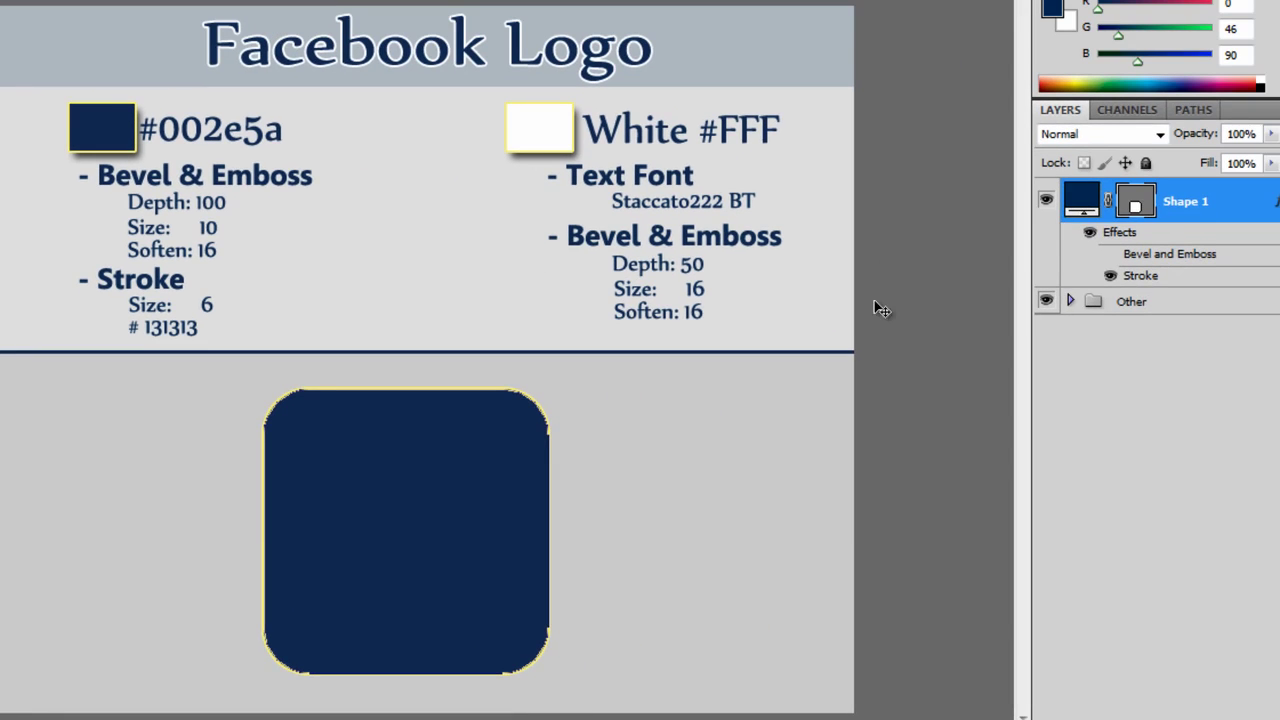
Hide the square's stroke and effects, and rename layer Shape 1 to Main-Shape
left_click(1110, 275)
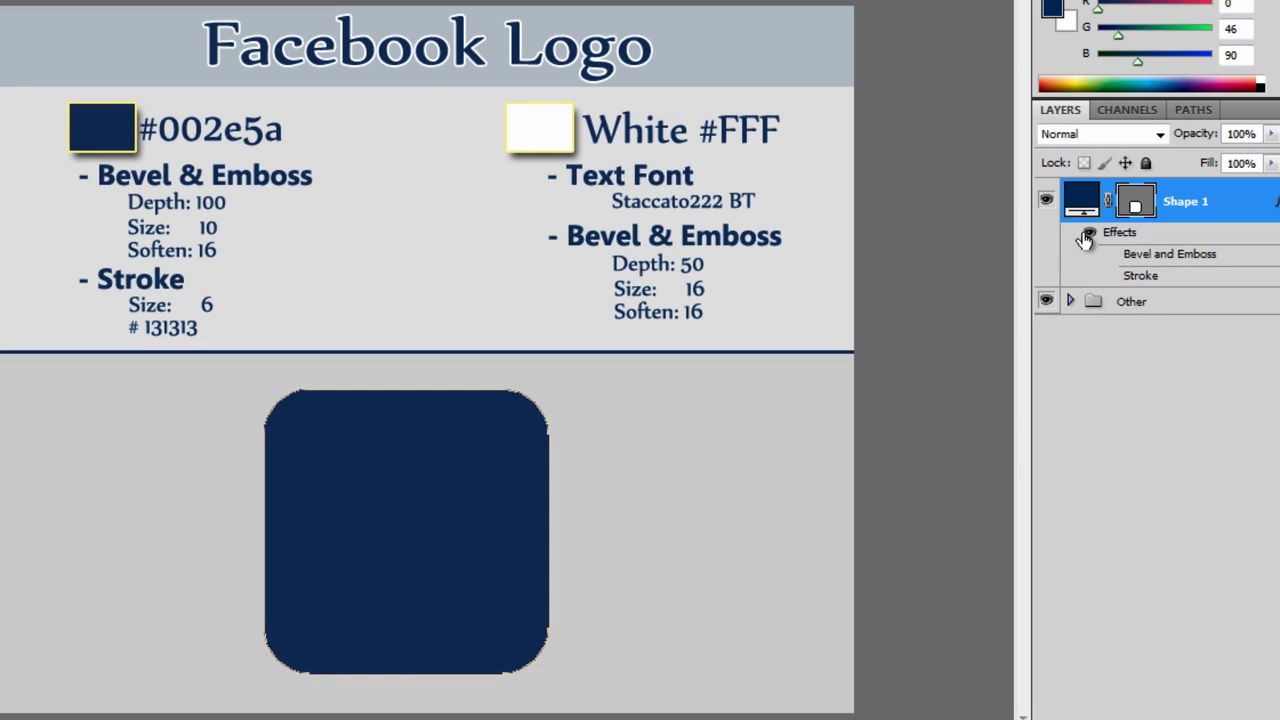
left_click(1117, 356)
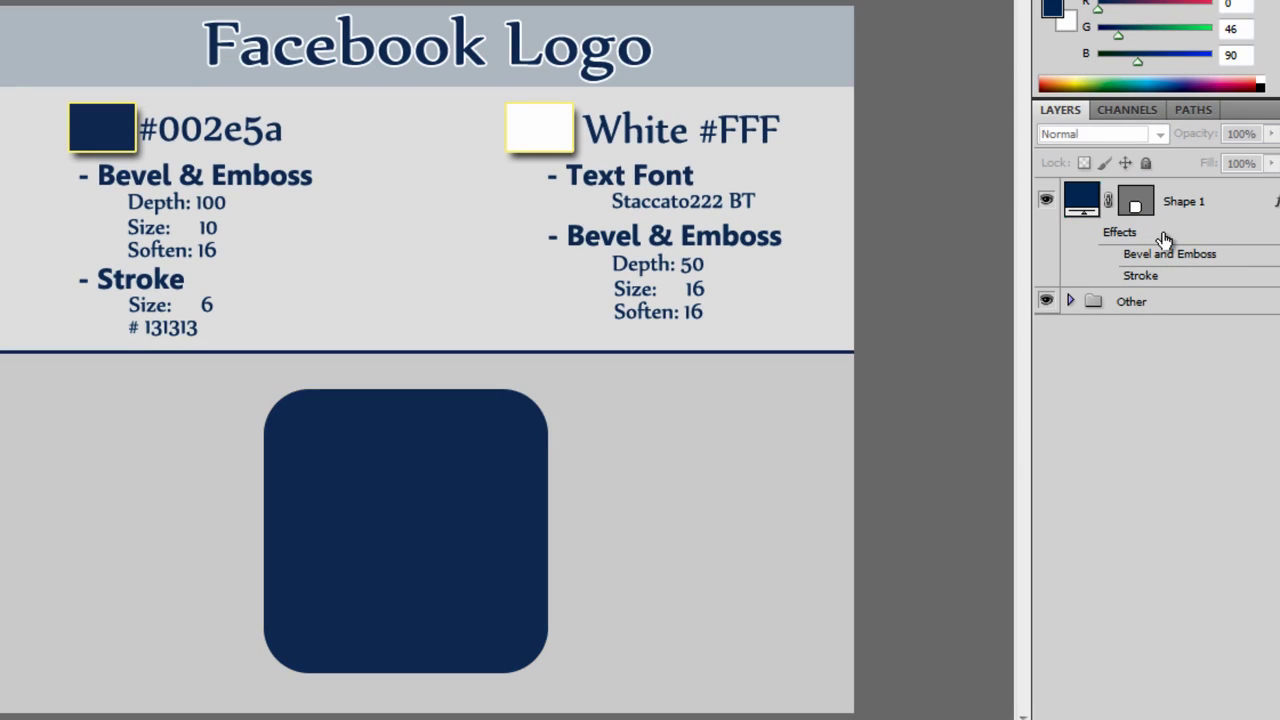
double_click(1193, 204)
type("M")
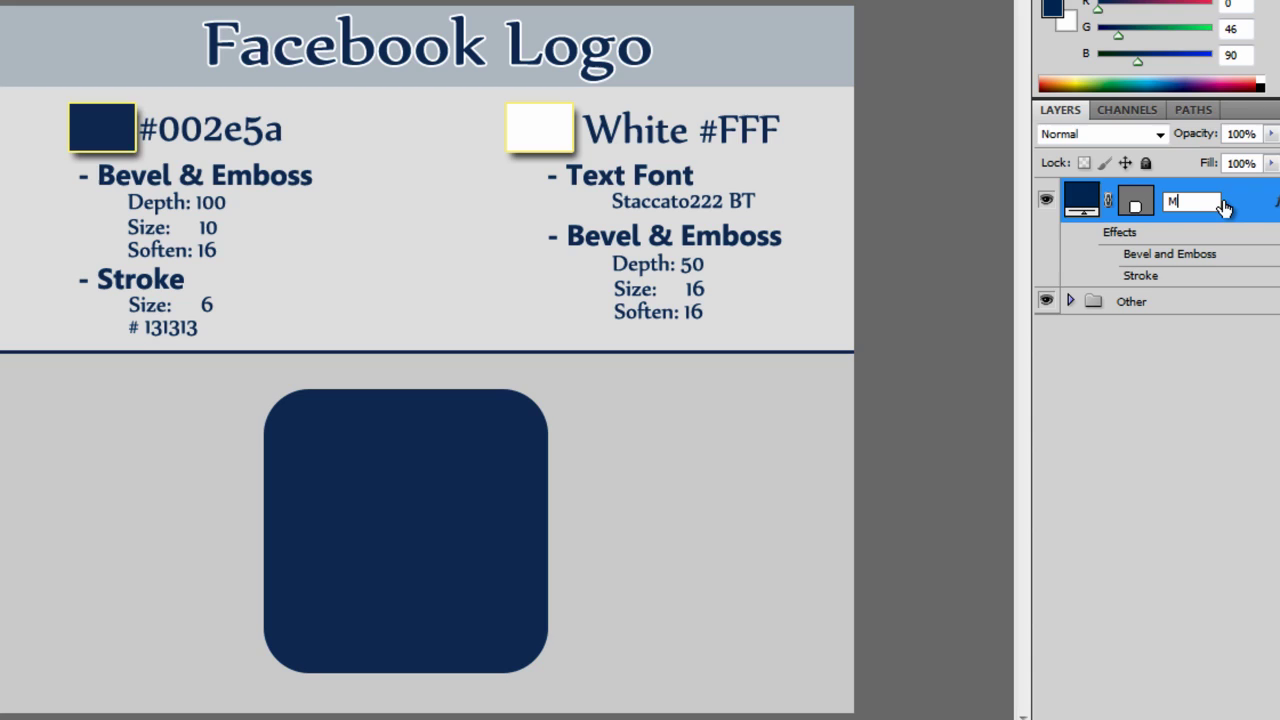
type("ain-Shado")
key("Return")
Give Main-Shape 100% opacity and an inner bevel of depth 100, size 10, soften 16
double_click(1240, 207)
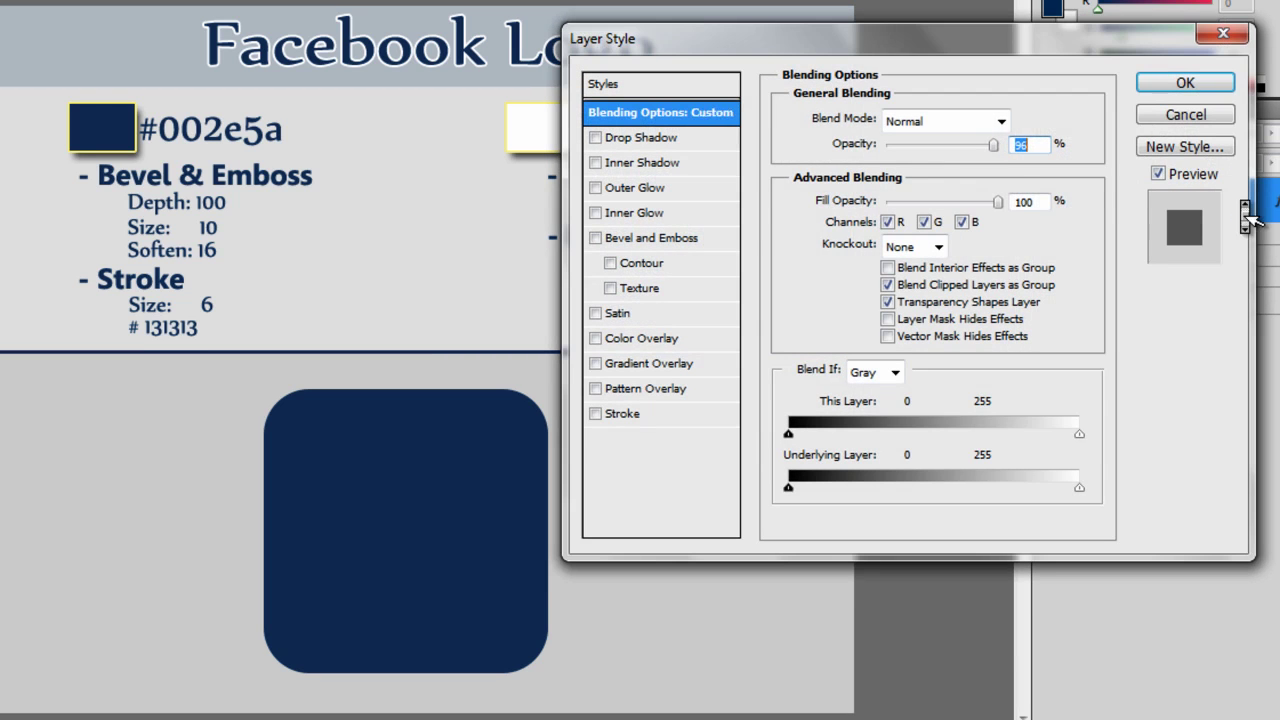
key("Down")
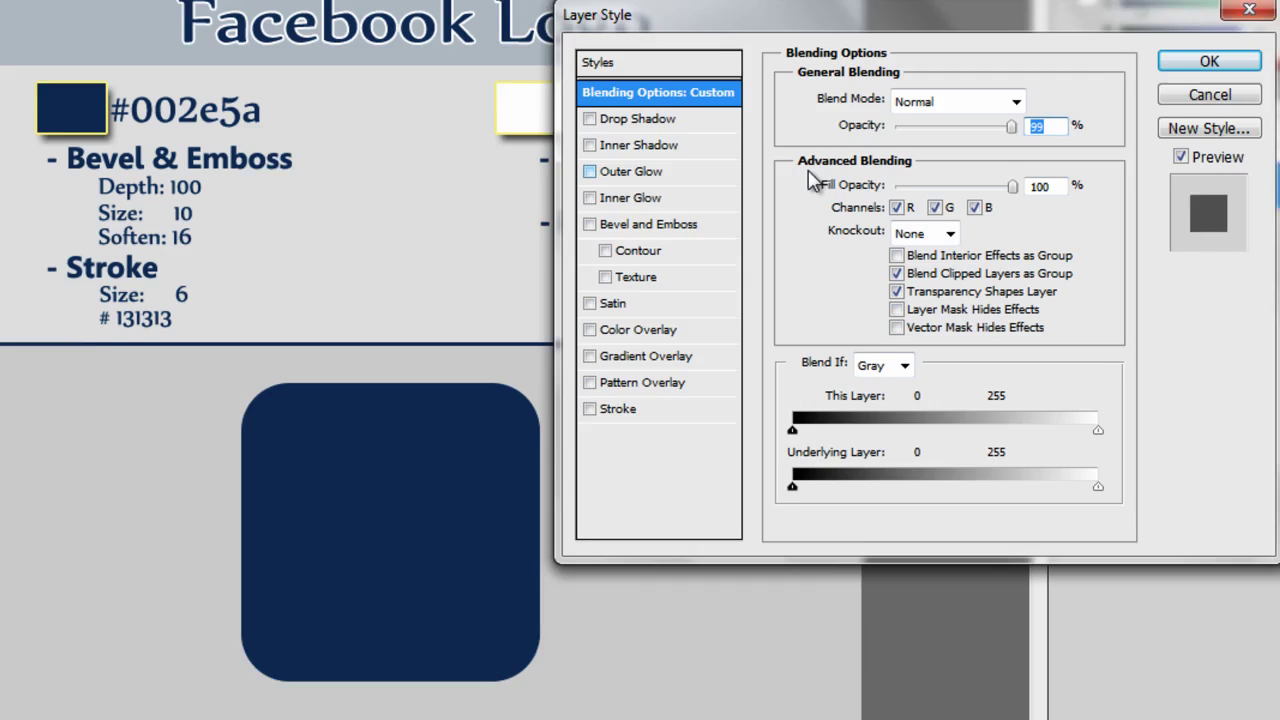
key("Down")
key("Down")
key("Down")
key("Down")
key("Up")
key("Up")
key("Up")
key("Up")
key("Up")
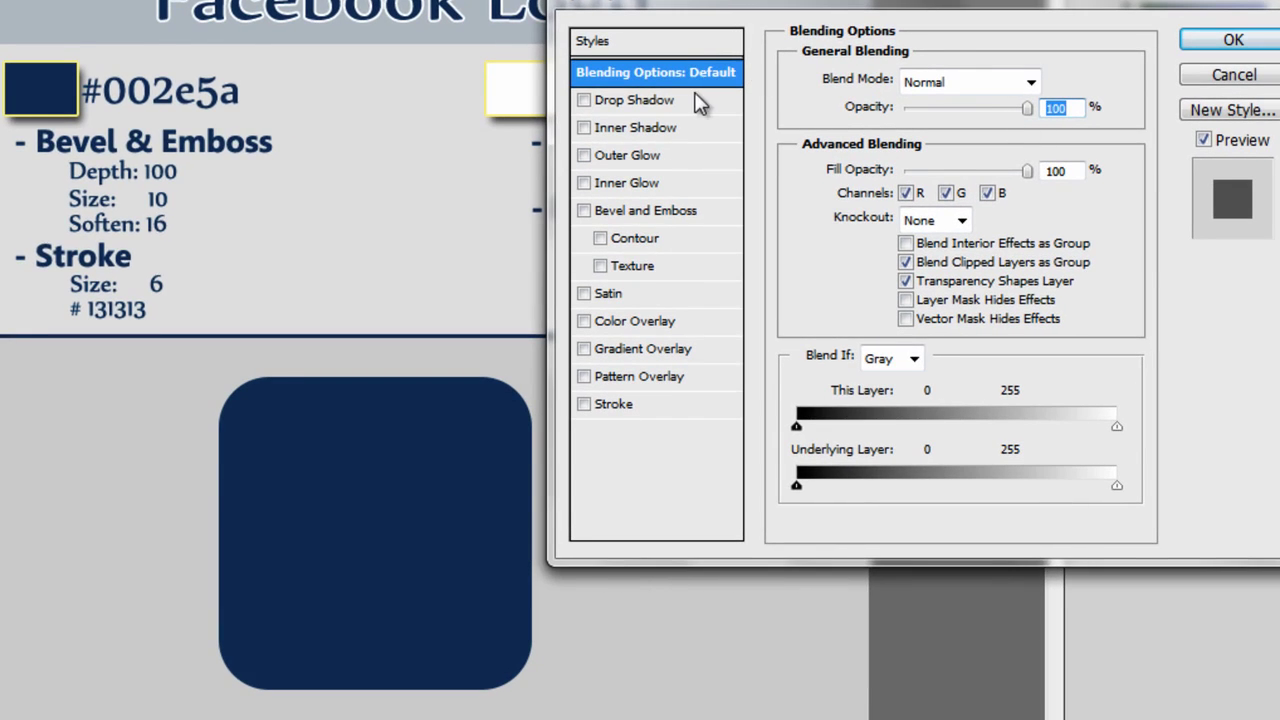
left_click(643, 209)
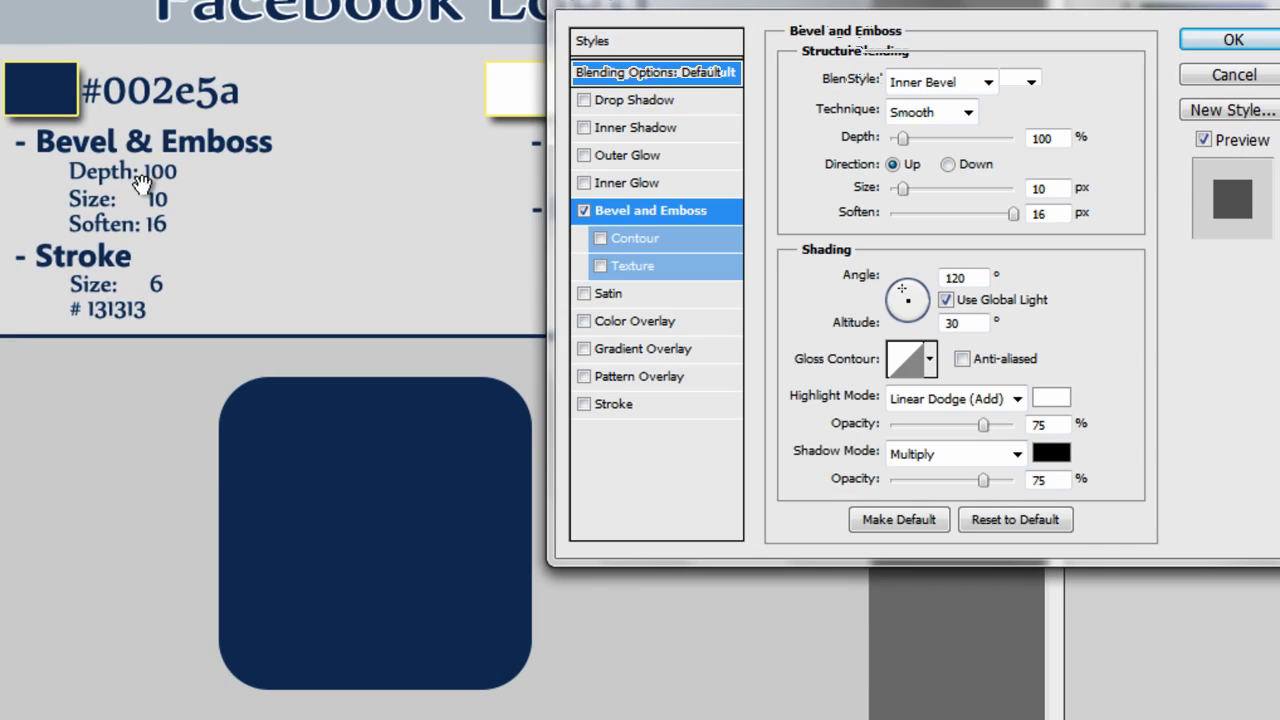
left_click(1060, 137)
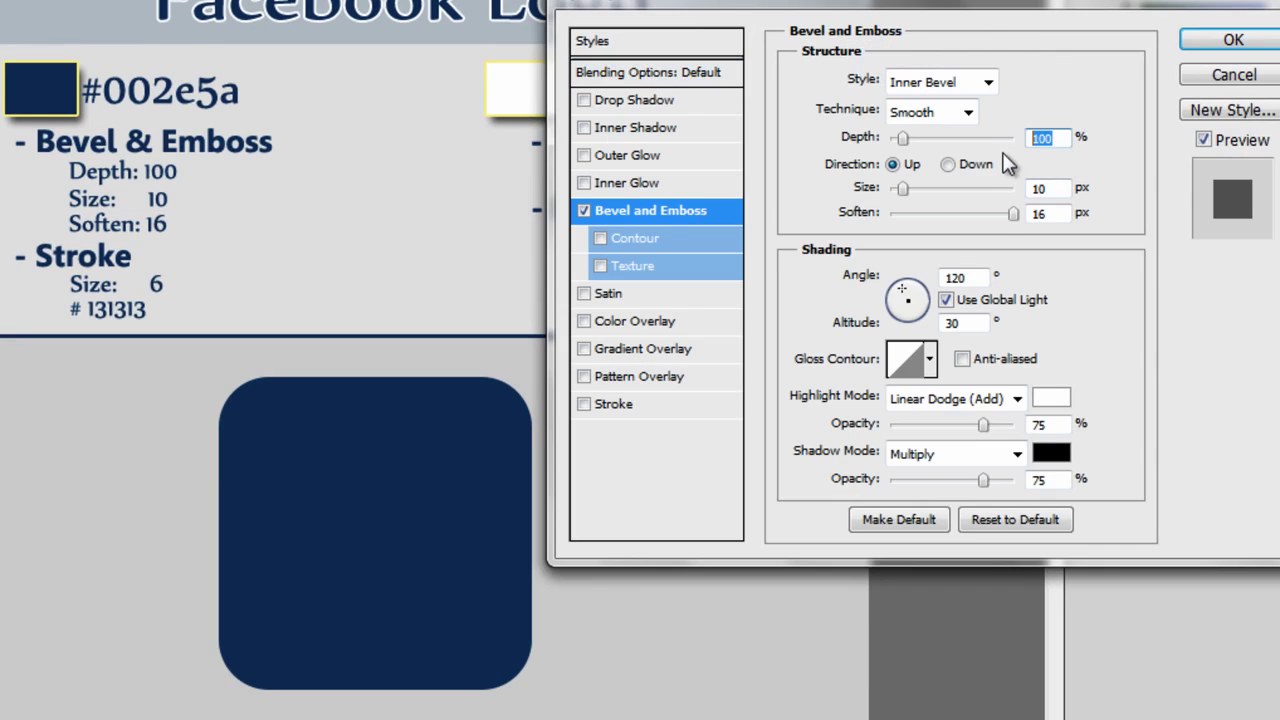
left_click(1068, 187)
left_click(1050, 214)
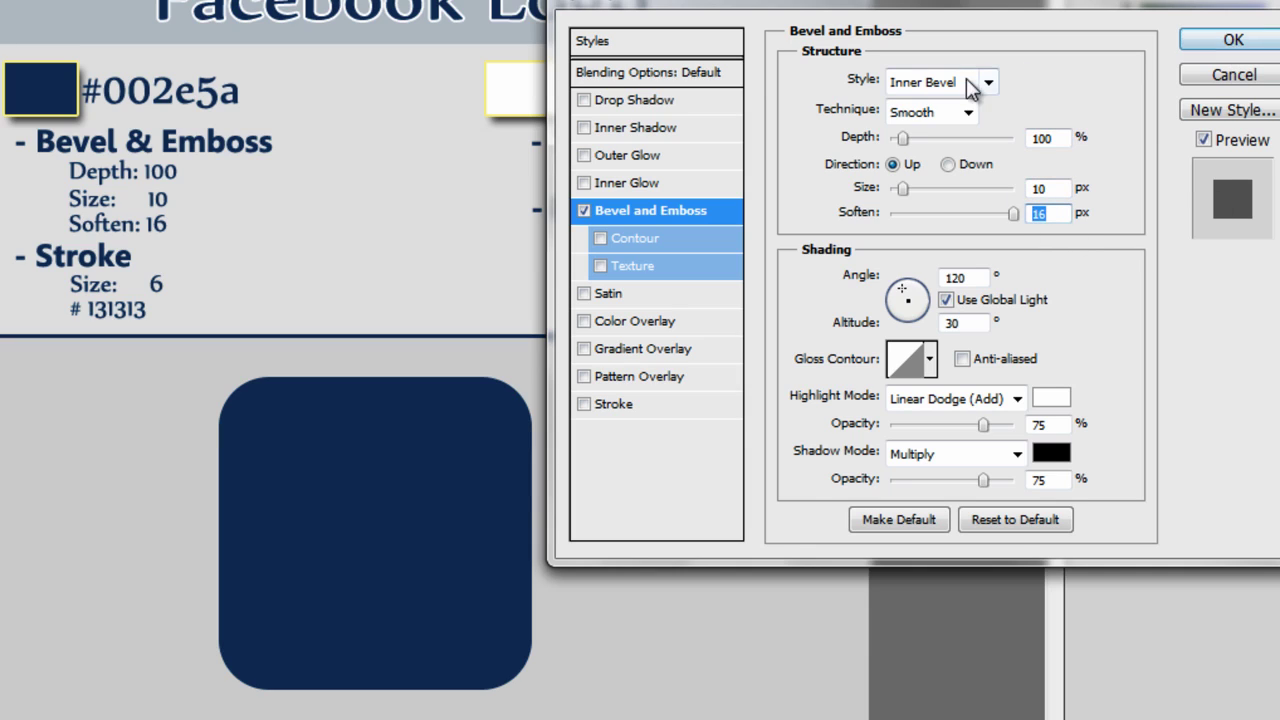
left_click(1235, 48)
left_click(1128, 208)
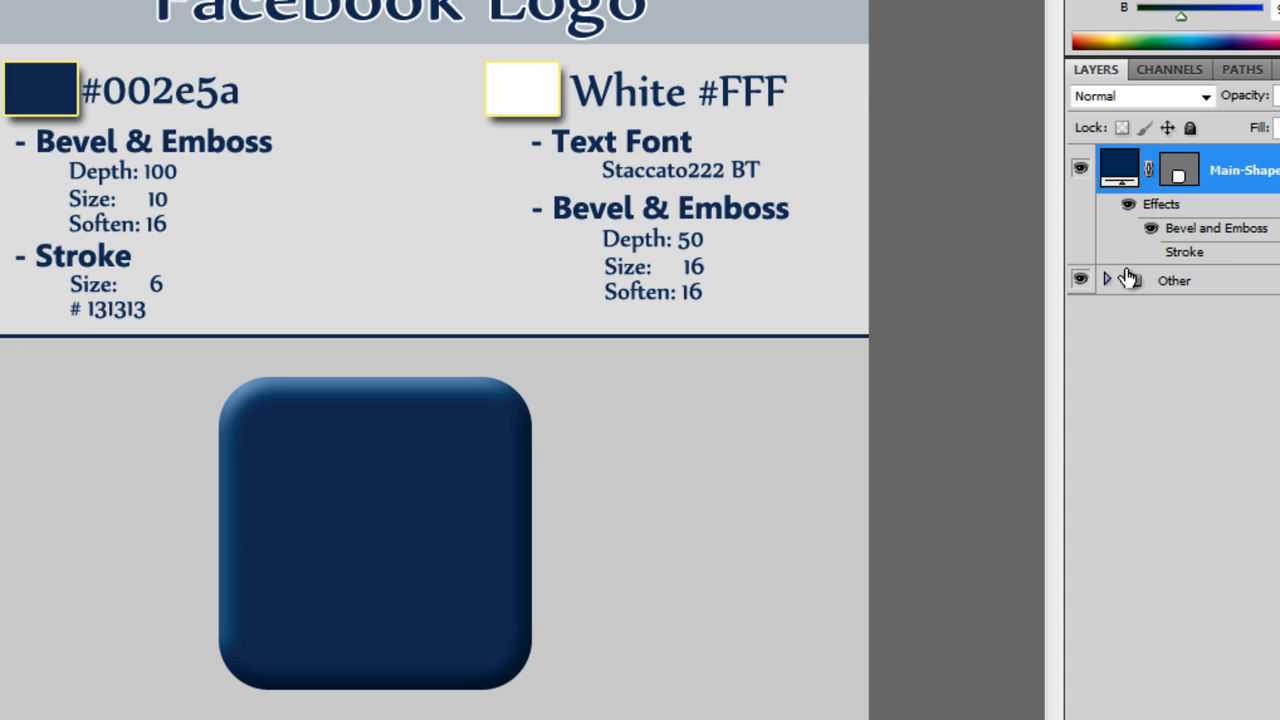
Give the square a 6 px outside stroke in #131313
double_click(1221, 252)
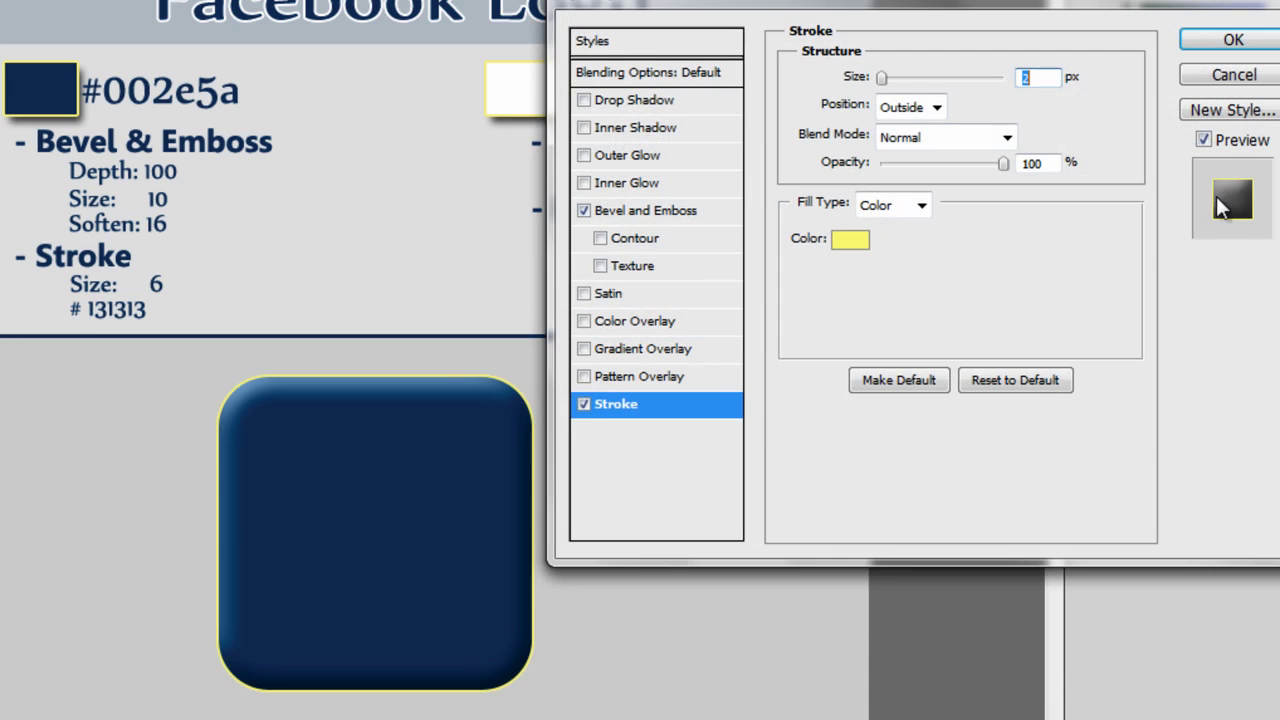
left_click(840, 245)
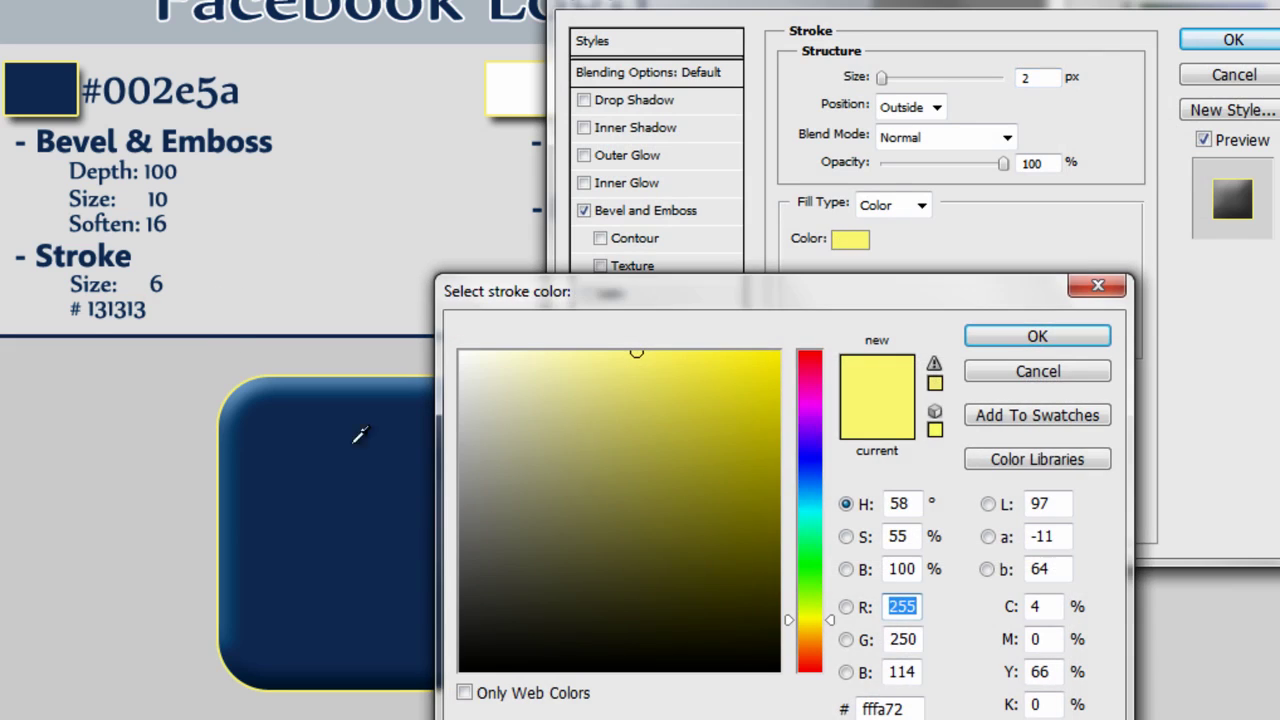
double_click(890, 708)
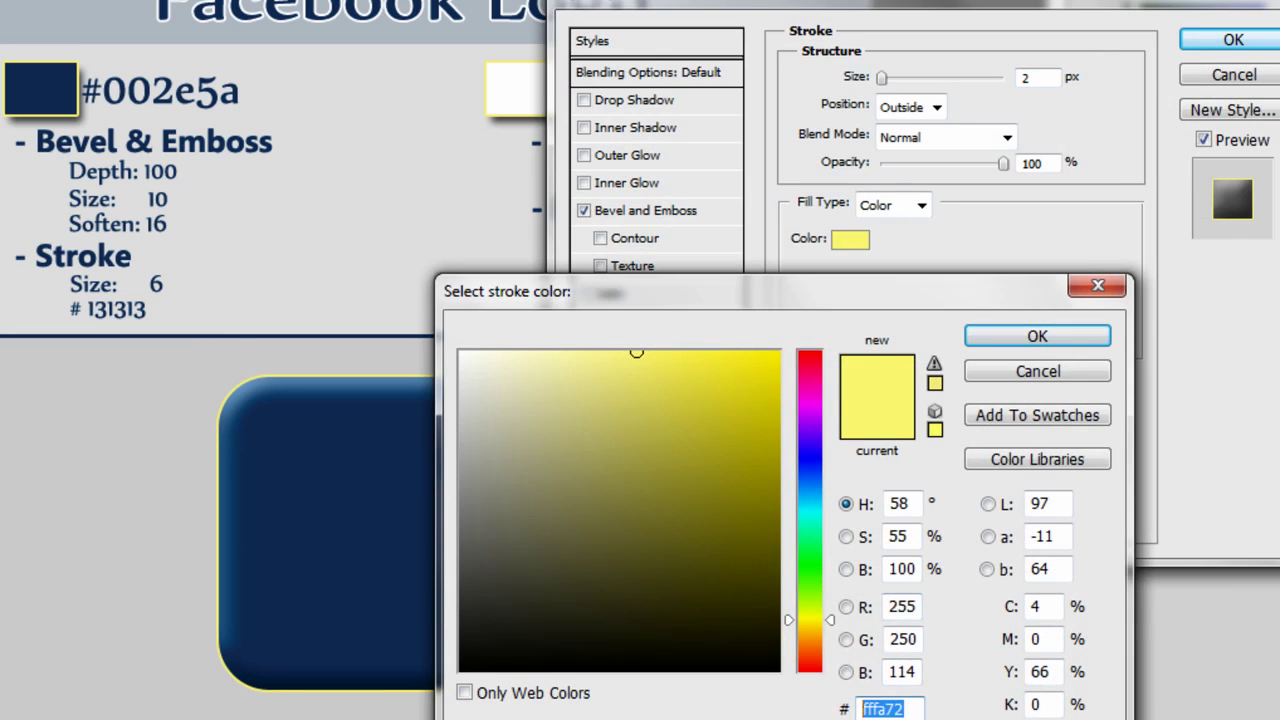
type("131313")
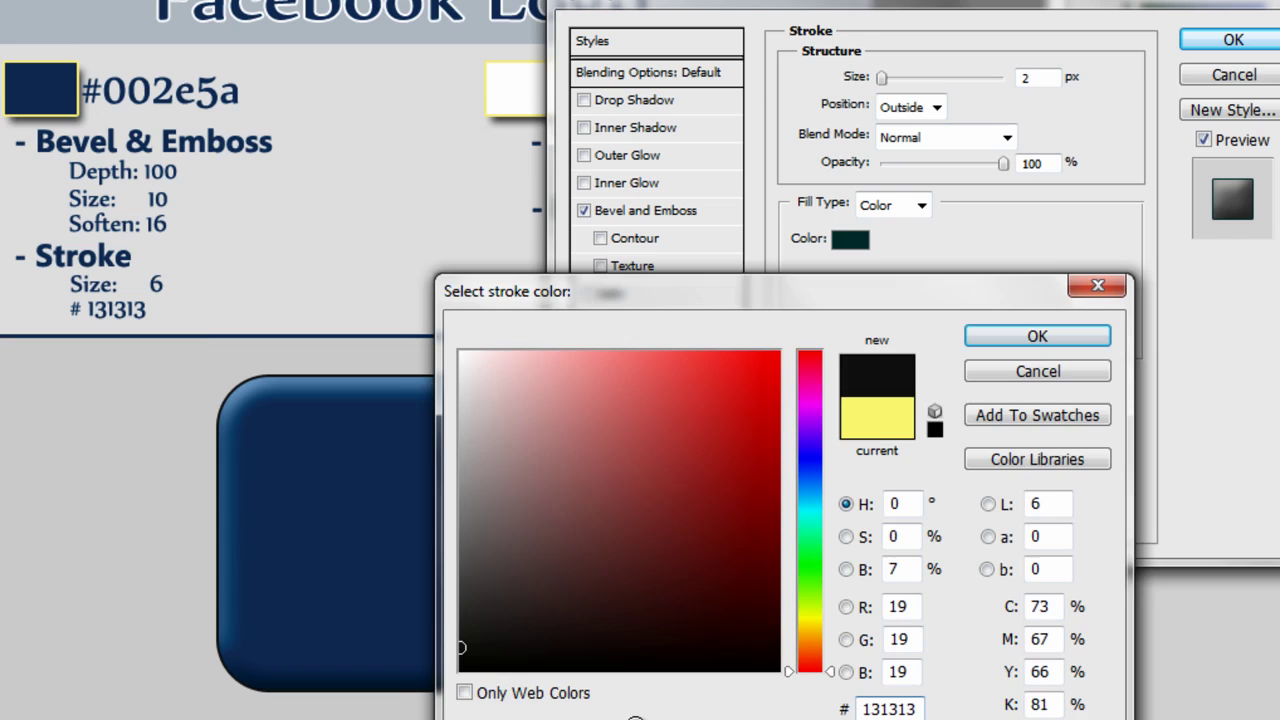
key("Return")
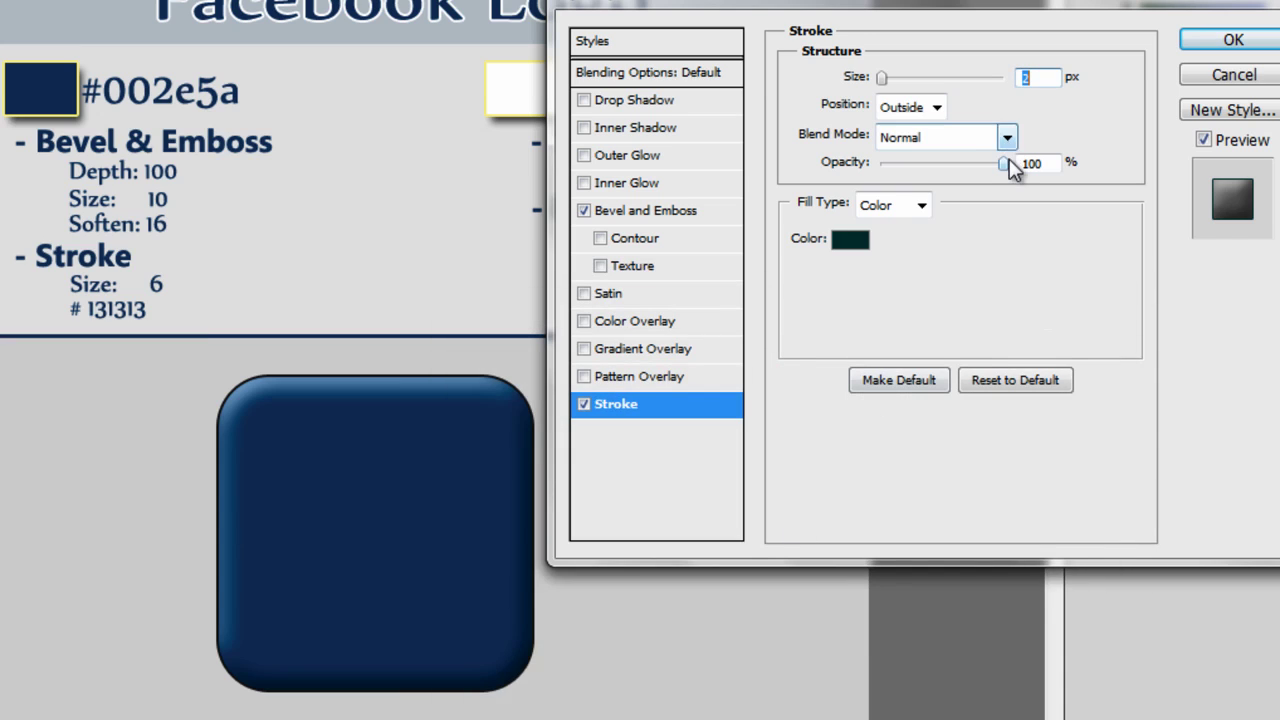
left_click(1012, 166)
left_click(1030, 78)
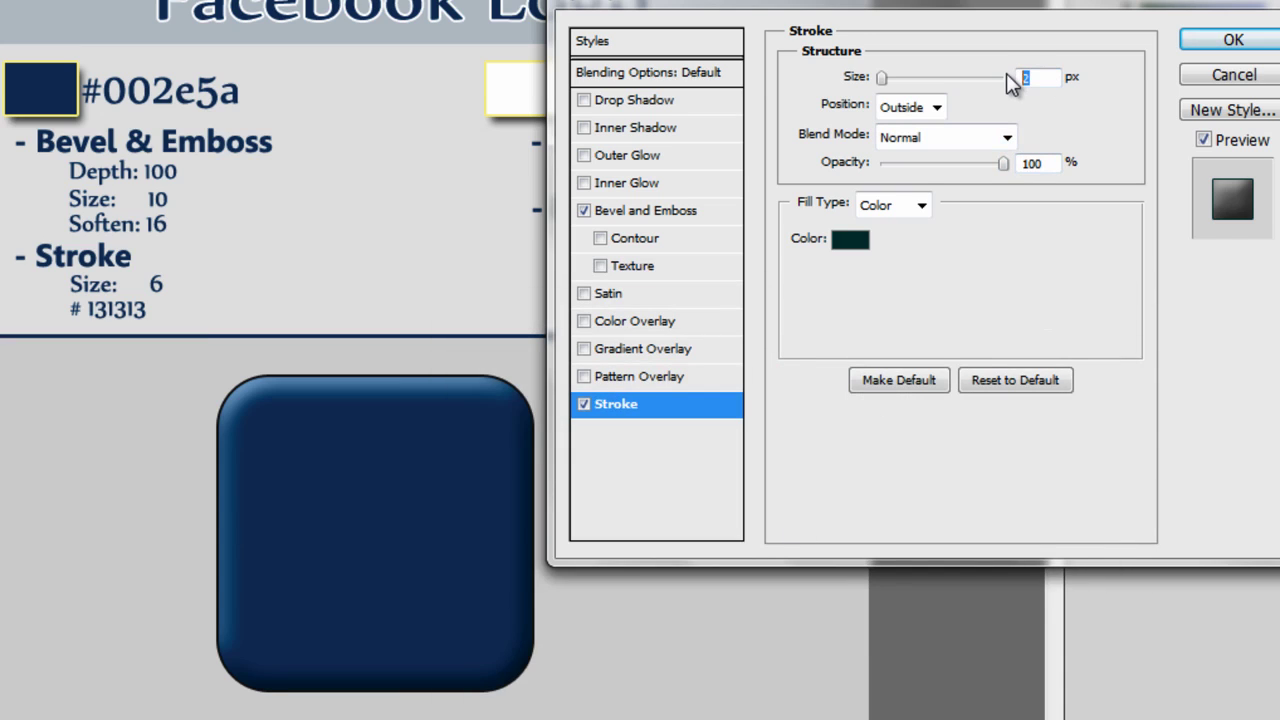
type("6")
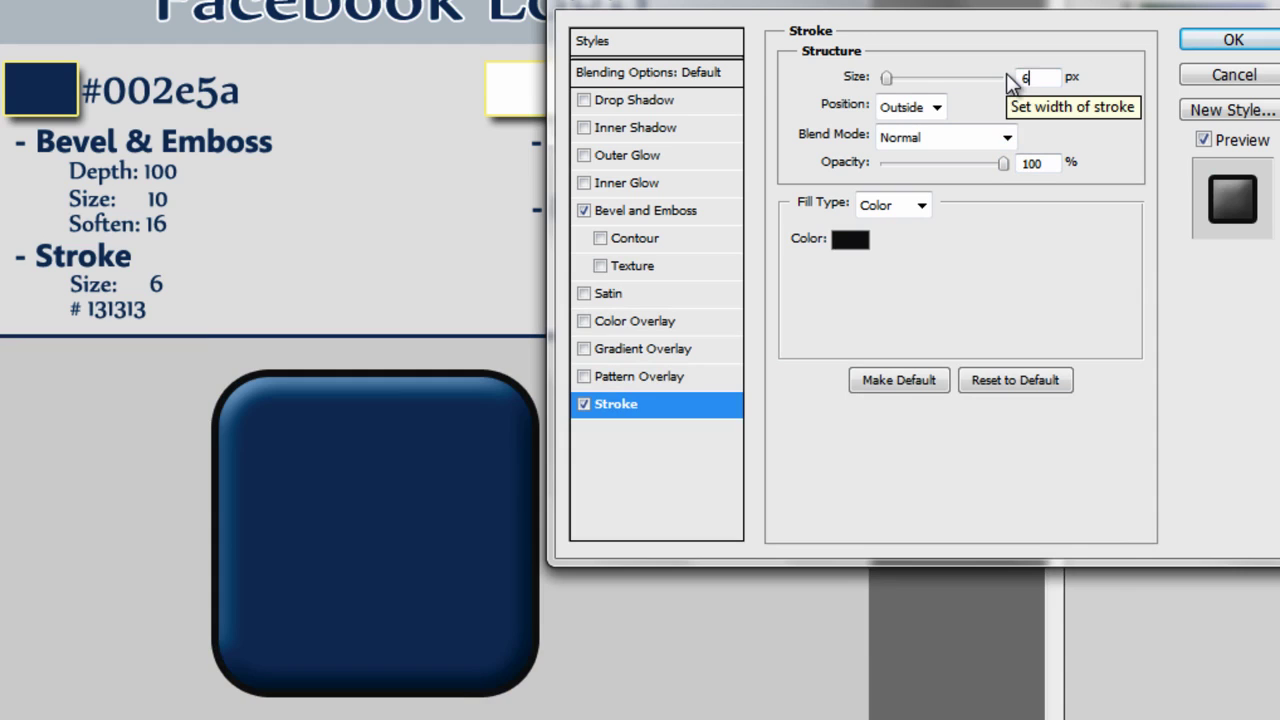
key("Return")
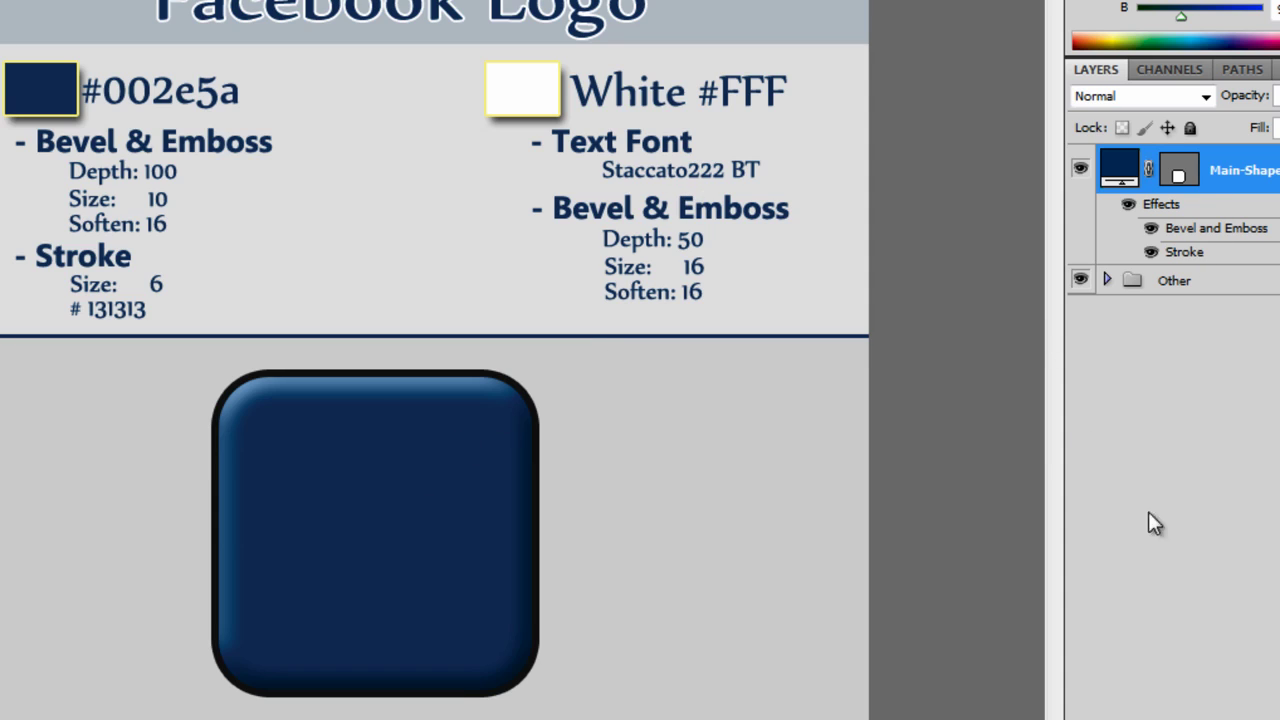
Add a new empty layer named Text above Main-Shape
key("ctrl+shift+alt+n")
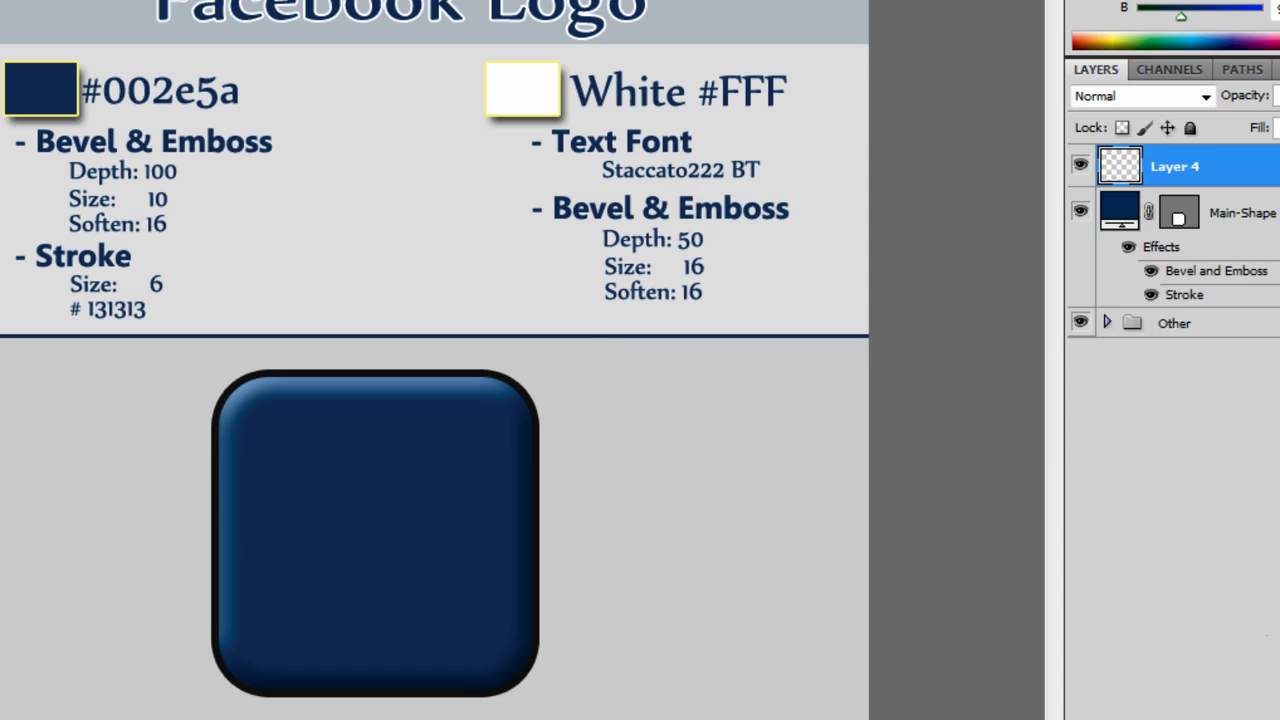
double_click(1179, 167)
type("Text")
key("Return")
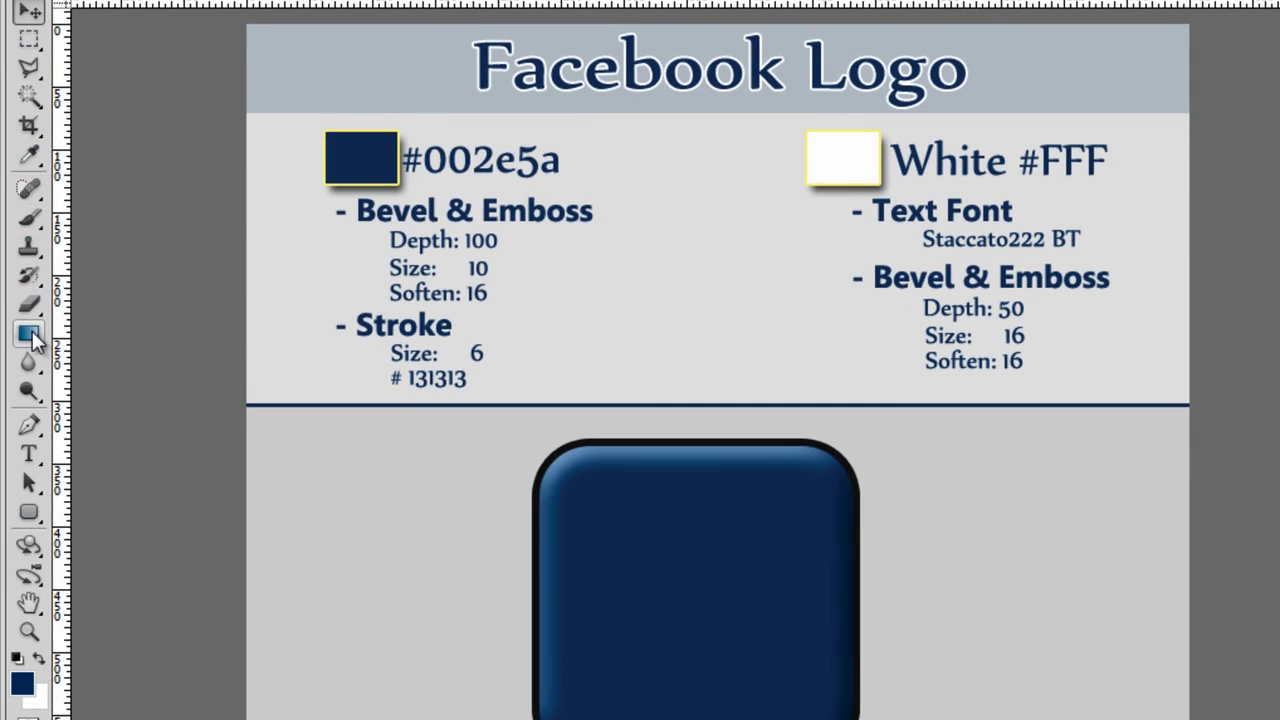
Start a horizontal type entry inside the blue square
left_click(29, 456)
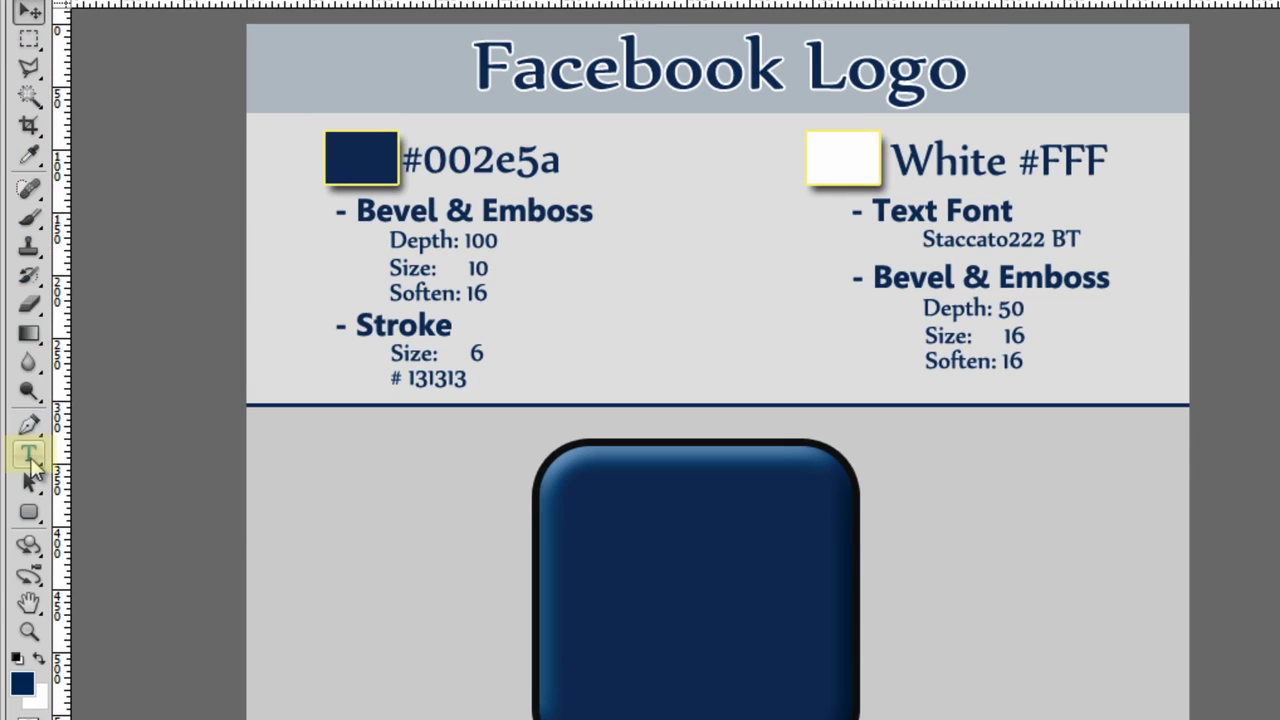
left_click_drag(33, 470, 75, 448)
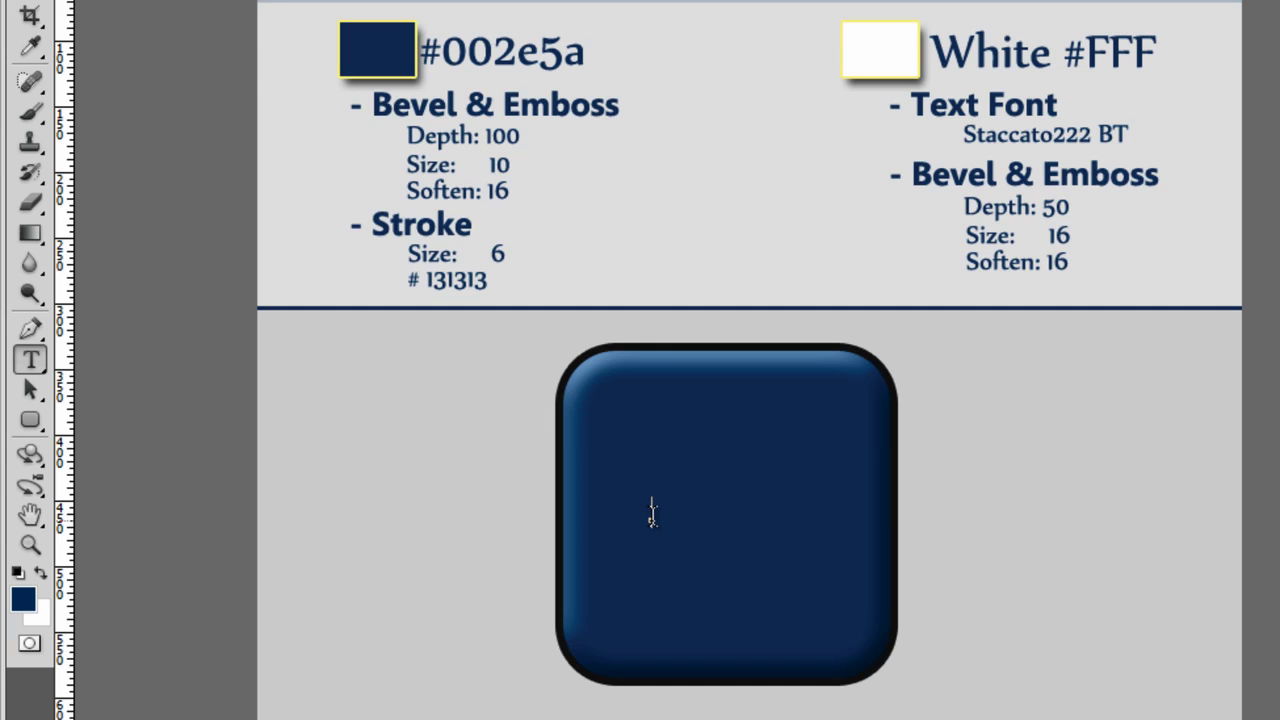
left_click(651, 513)
Make the 'f' white, 130 pt, in the Staccato222 BT font
left_click(41, 573)
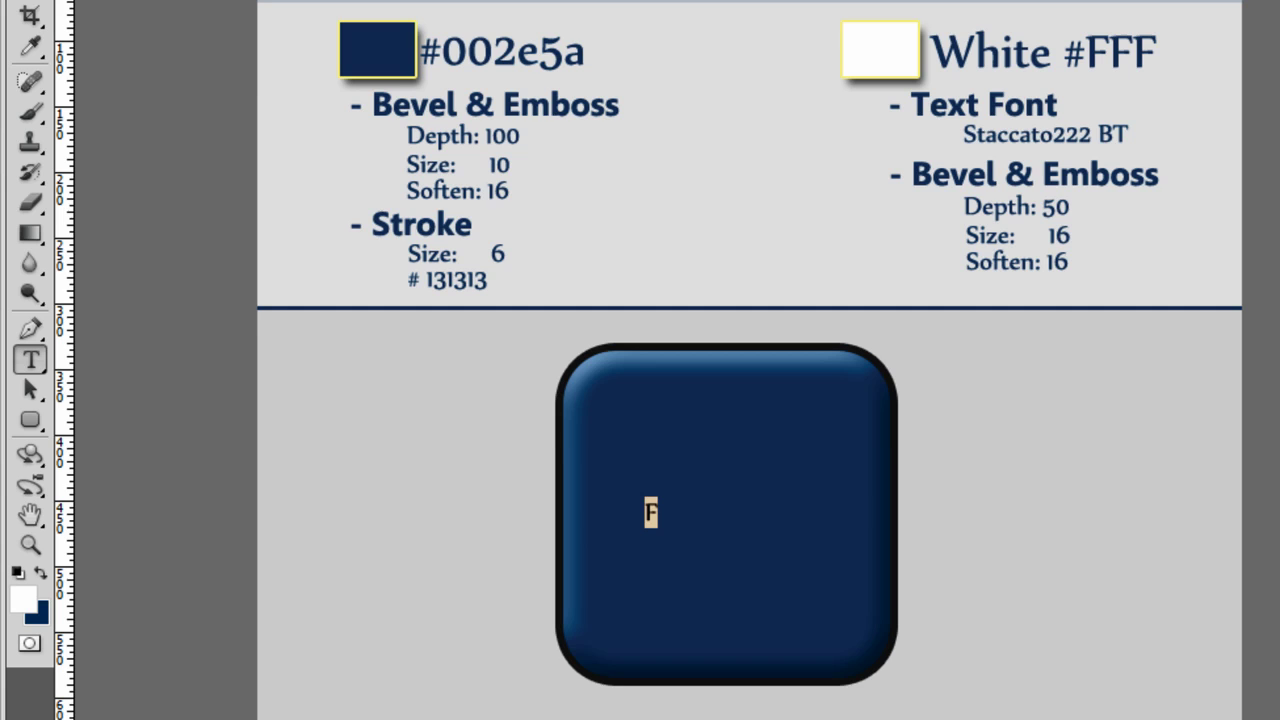
left_click(645, 0)
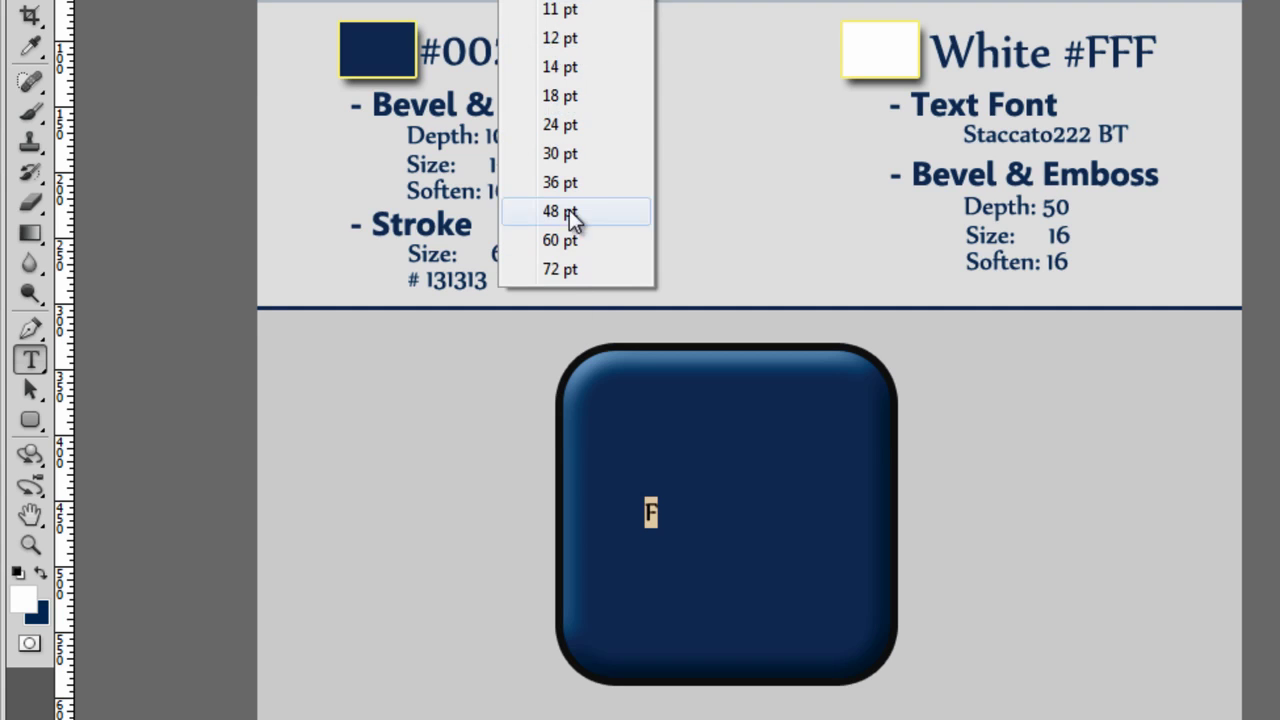
key("Escape")
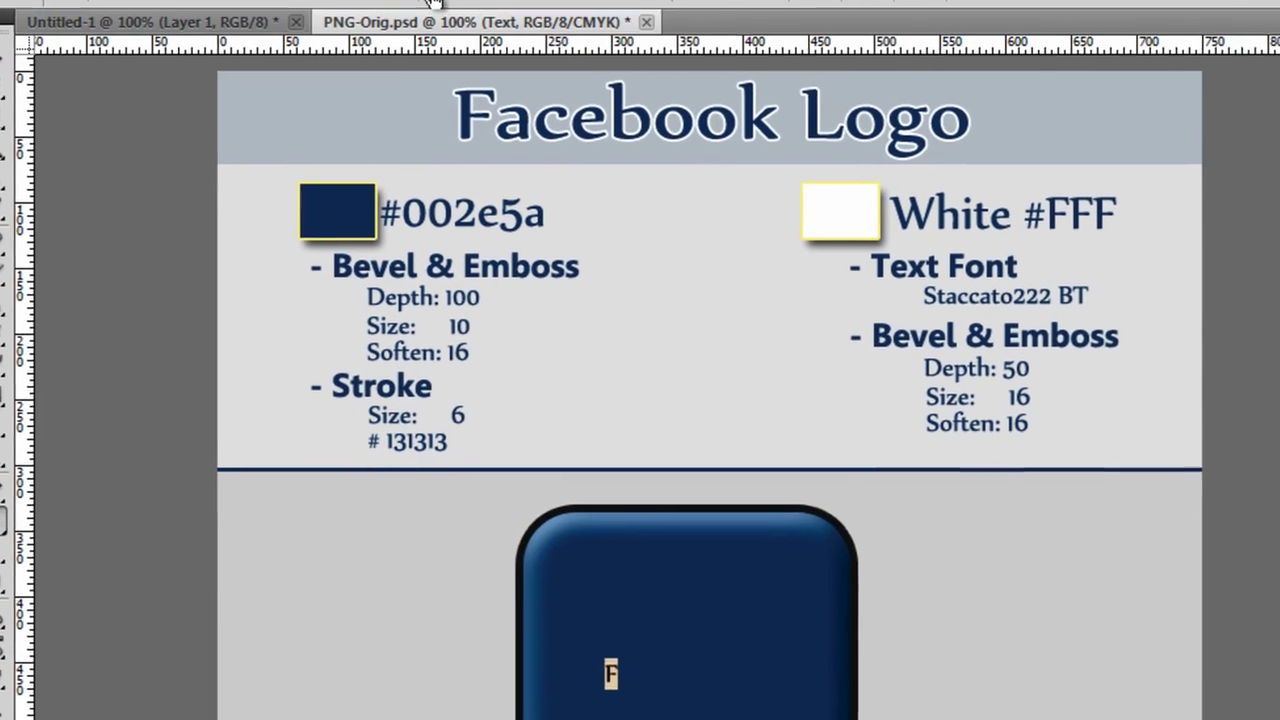
type("130")
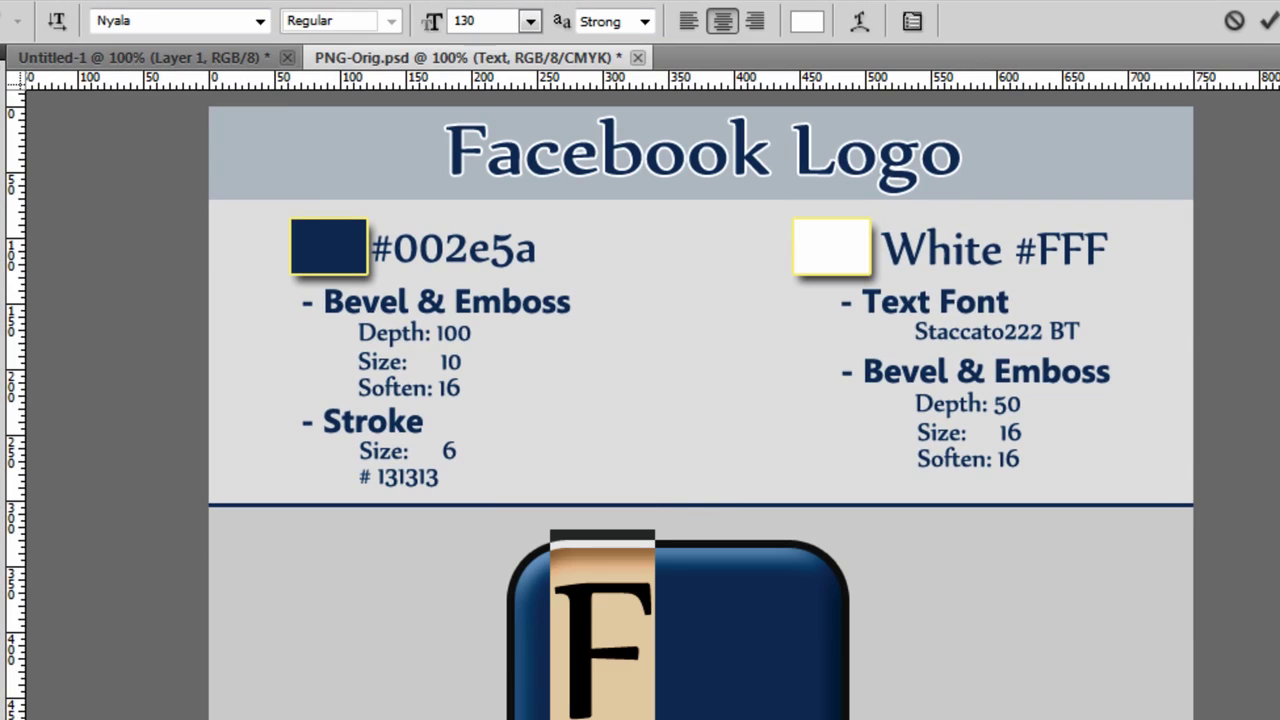
key("Return")
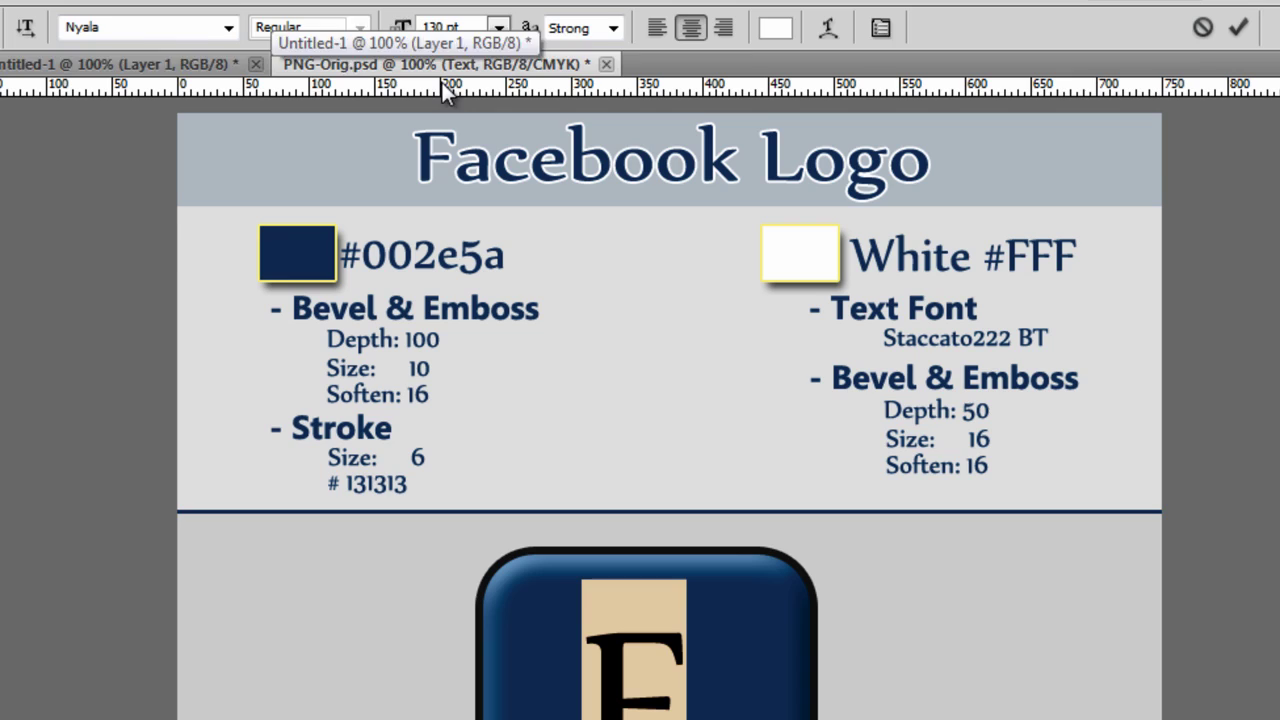
left_click(169, 22)
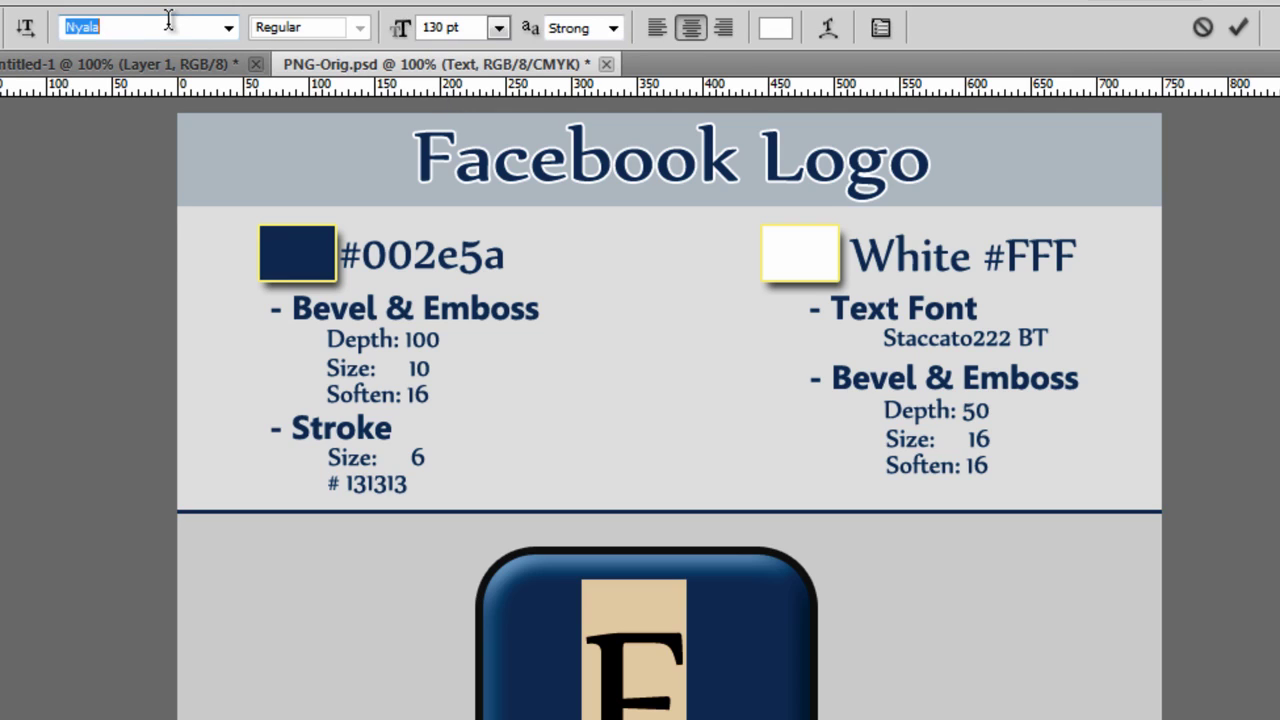
type("Staccato222 BT")
key("Return")
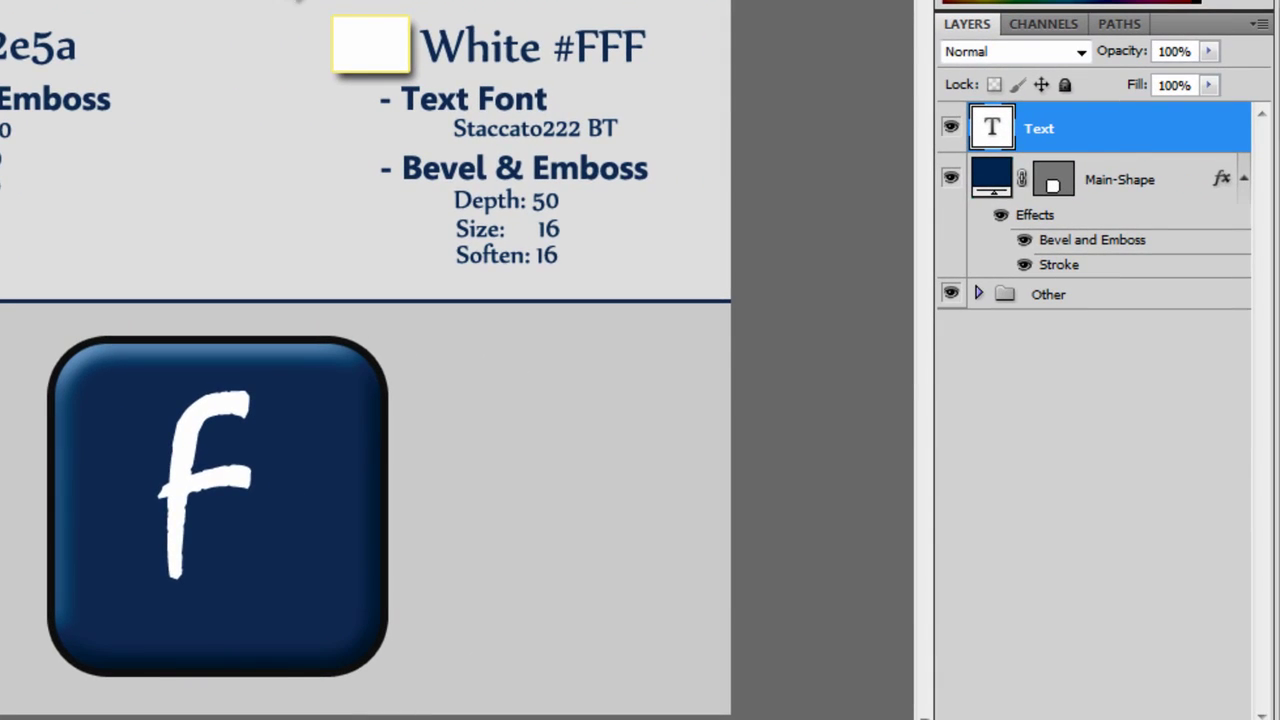
Add Bevel and Emboss to the Text layer with depth 50, size 16, soften 16
key("ctrl+shift+period")
double_click(1150, 128)
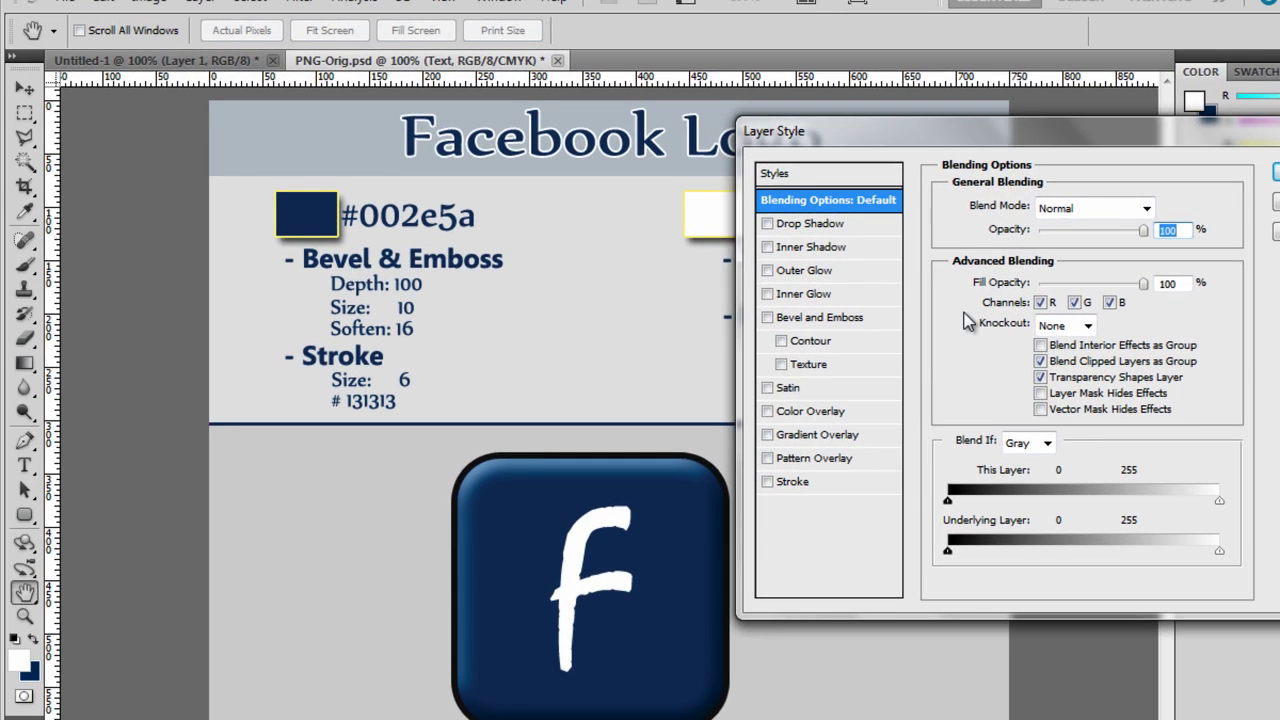
left_click_drag(1003, 131, 276, 3)
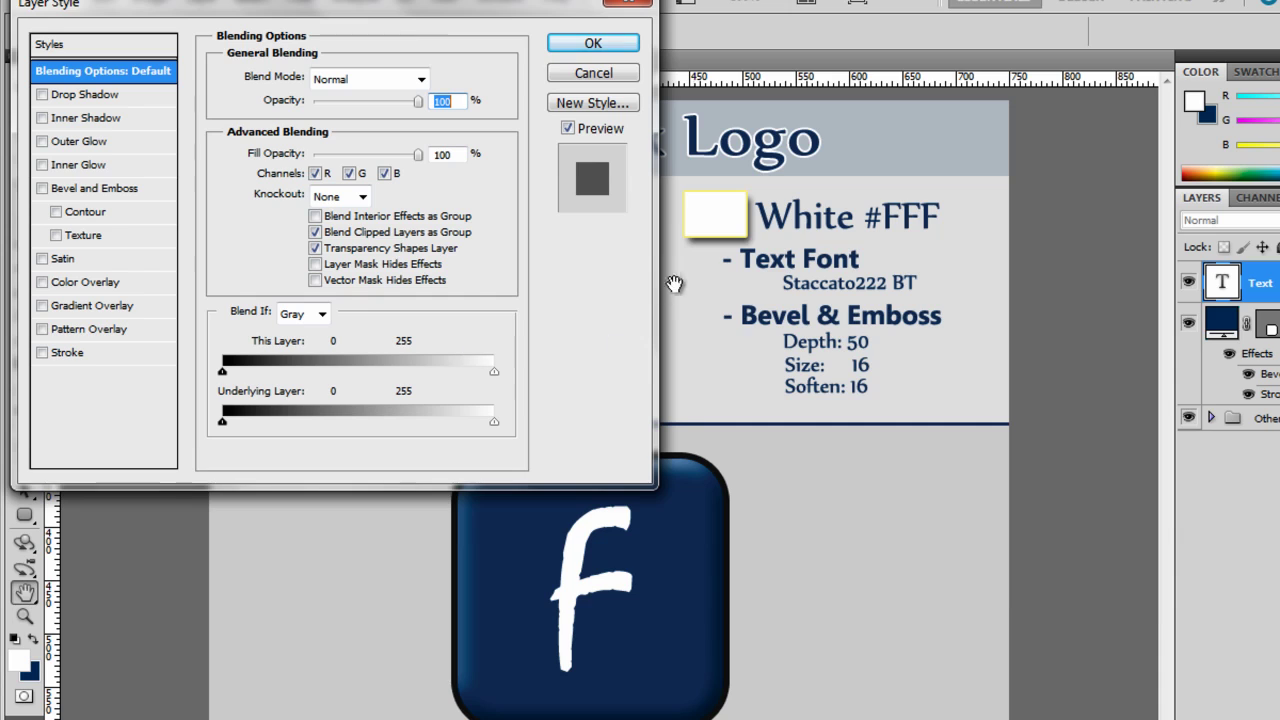
left_click(139, 186)
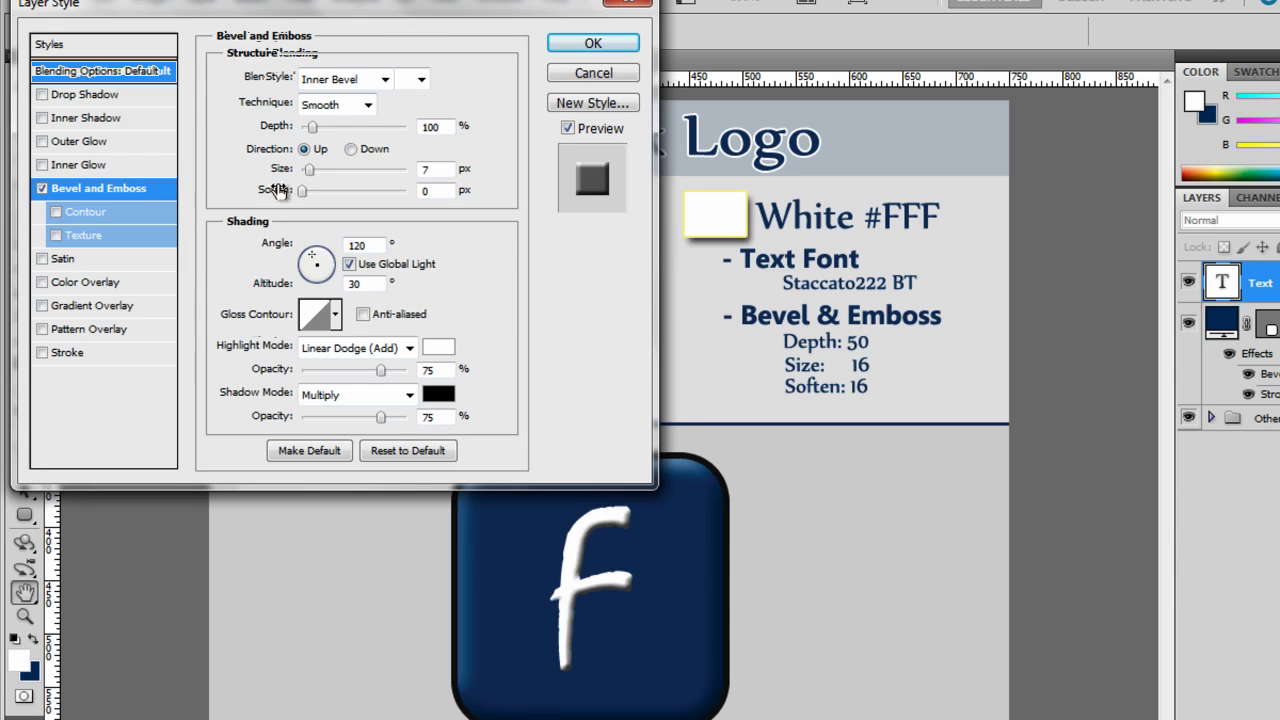
double_click(436, 126)
type("50")
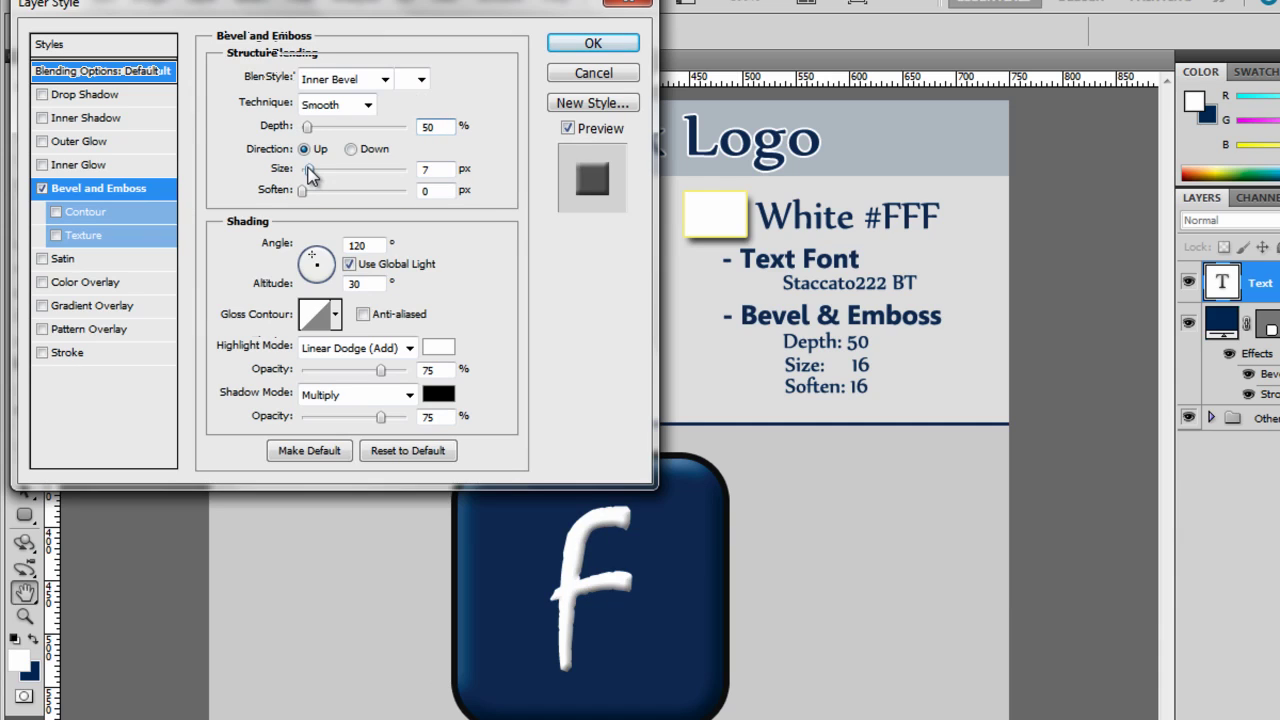
double_click(445, 168)
type("16")
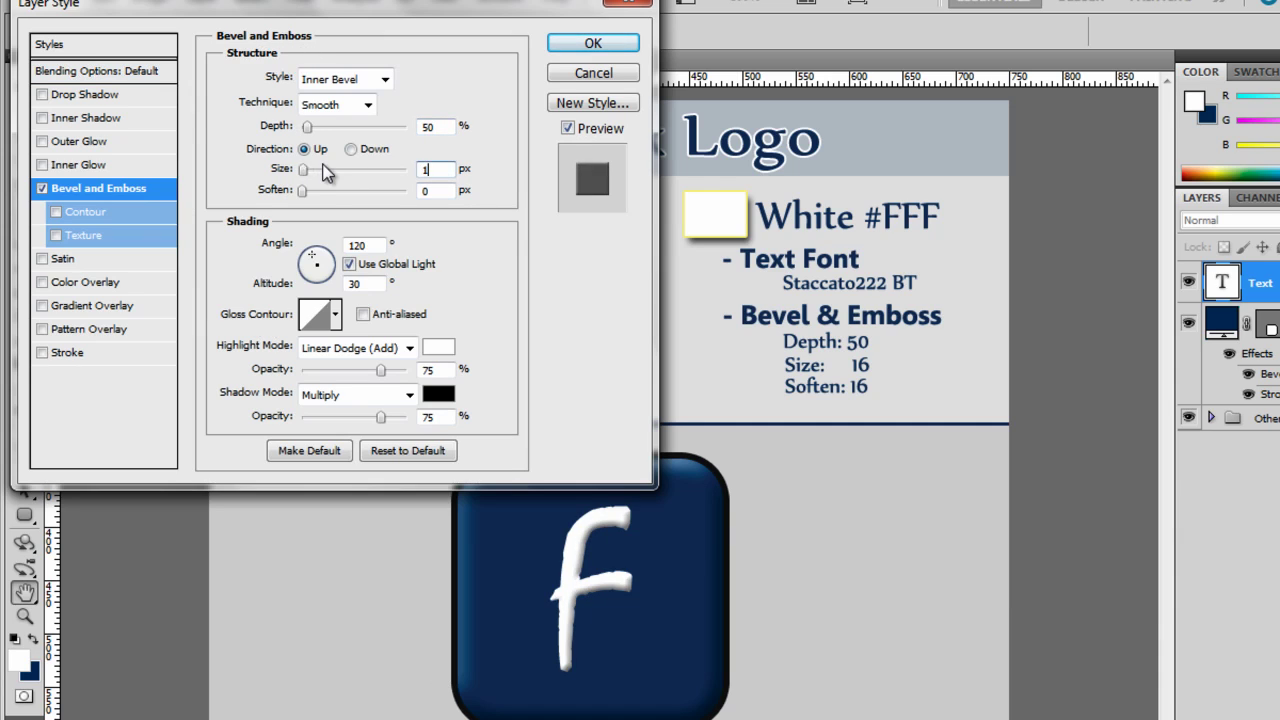
key("Tab")
type("16")
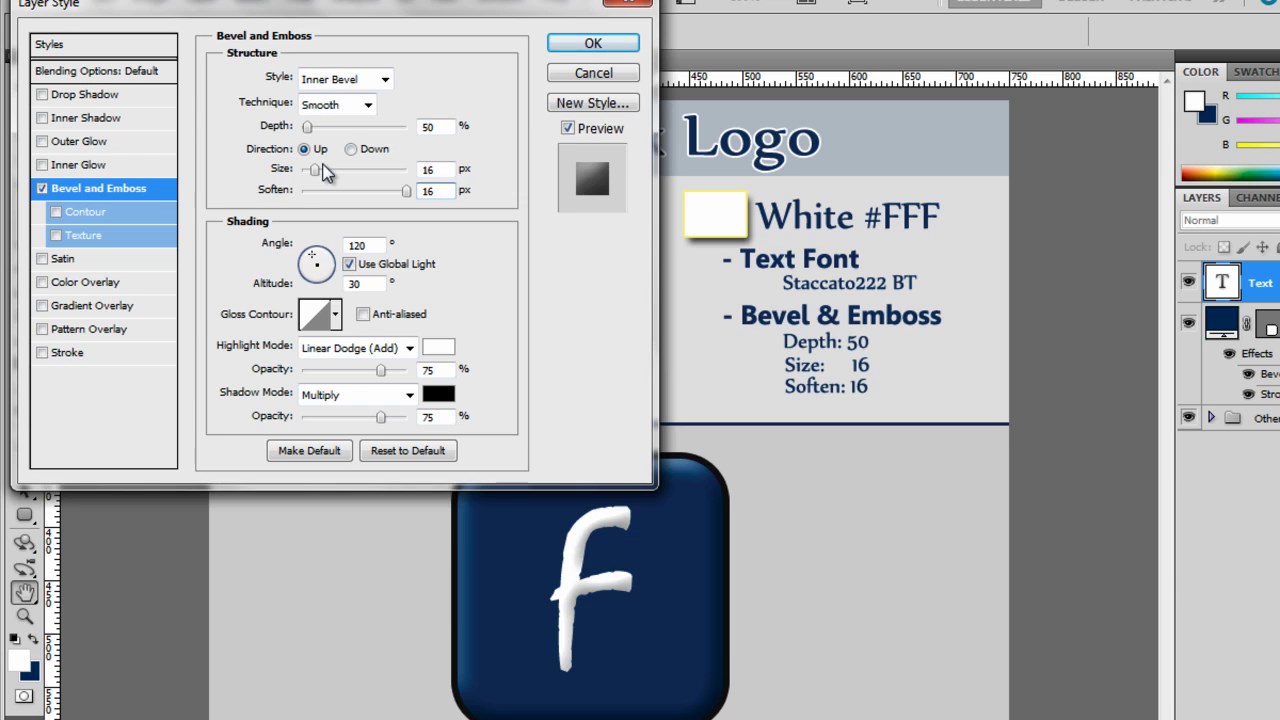
Set the bevel style to Outer Bevel and apply the layer style
left_click(365, 88)
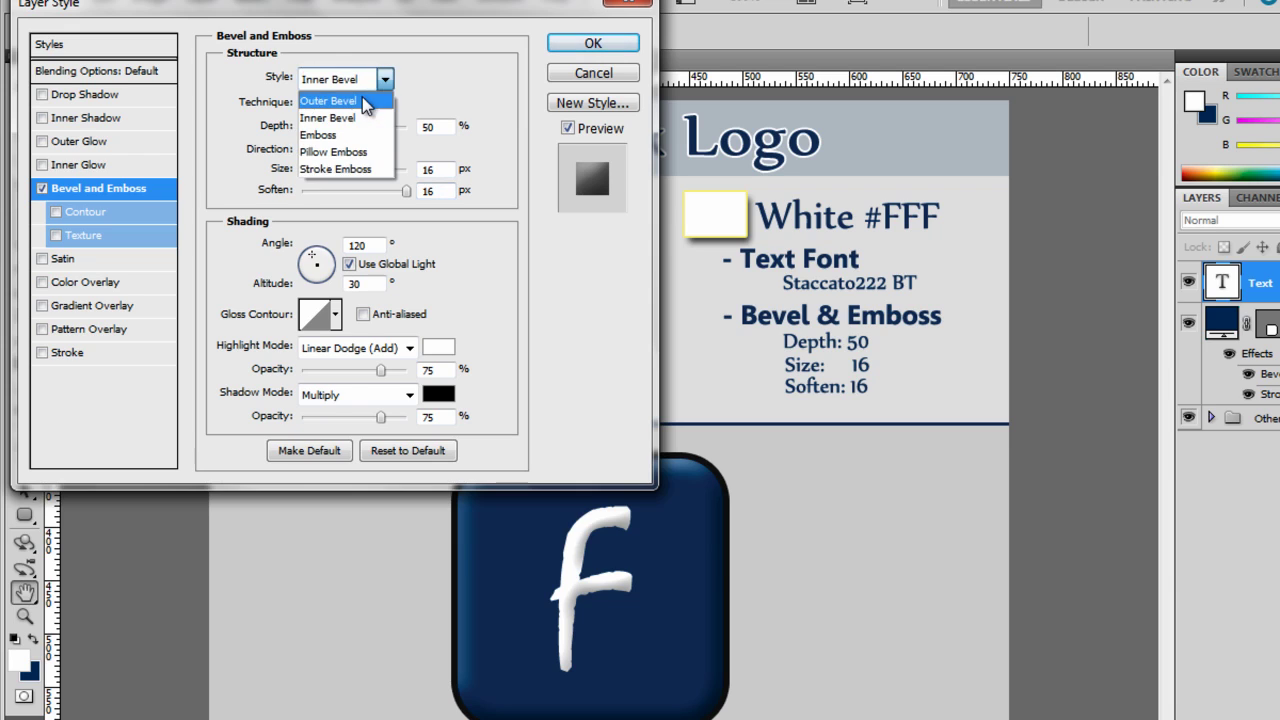
left_click(365, 104)
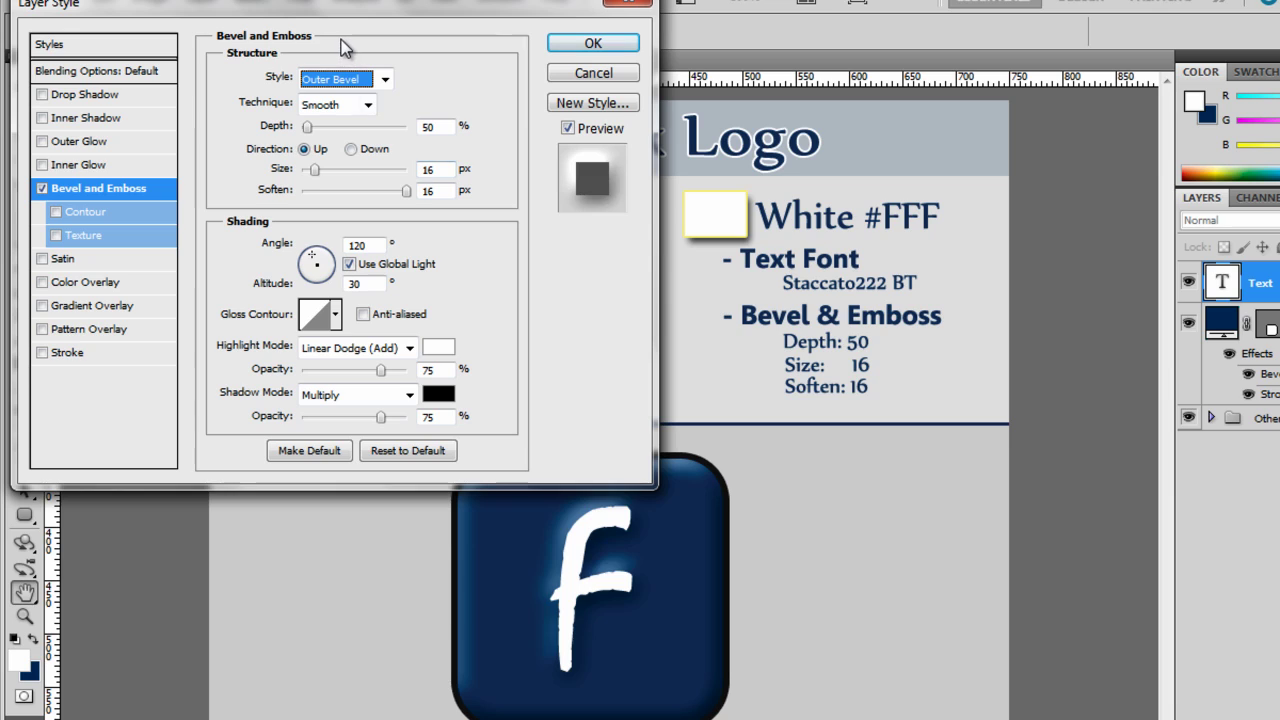
key("Down")
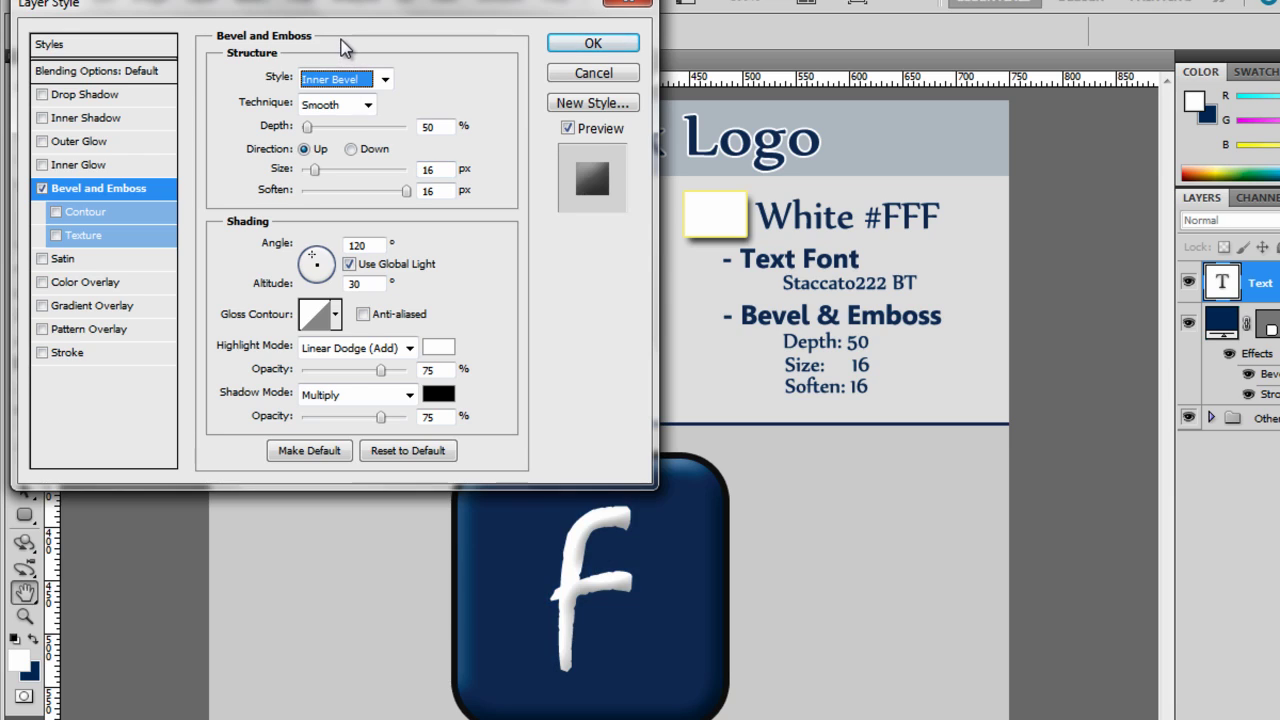
key("Up")
key("Down")
key("Up")
key("Return")
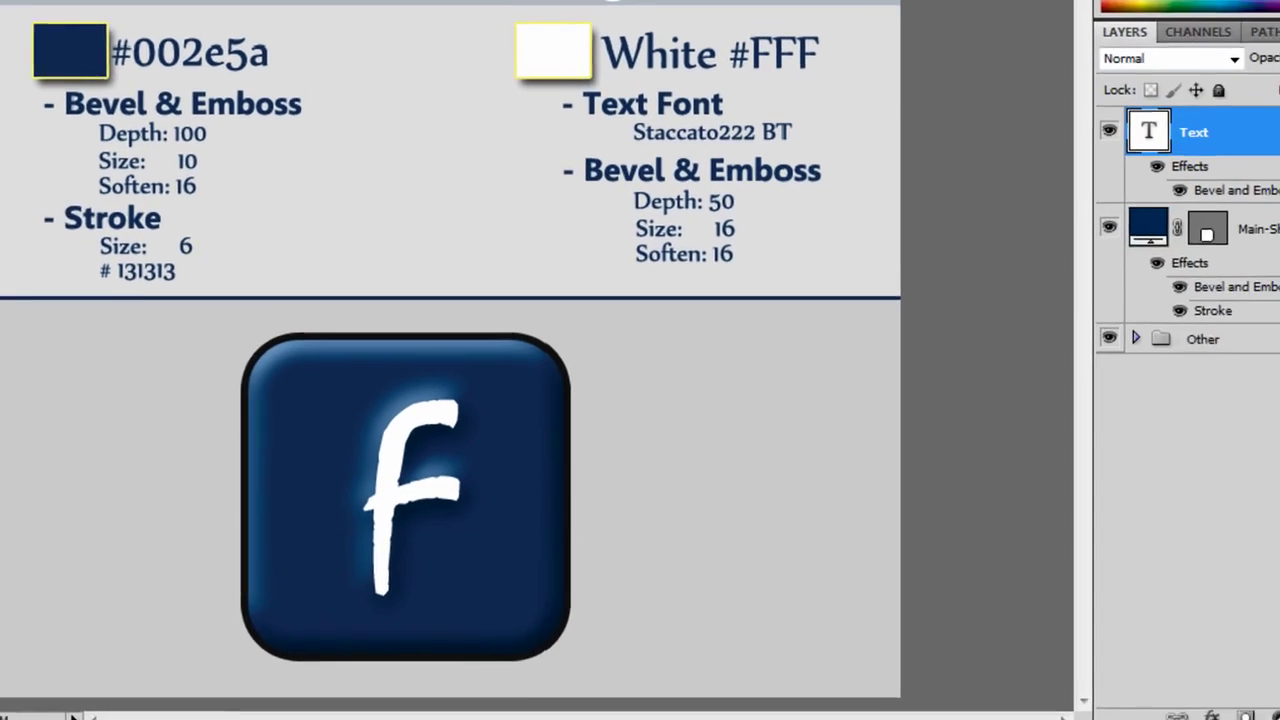
Add a new empty layer at the top of the stack and name it 'Spot light'
left_click(1279, 716)
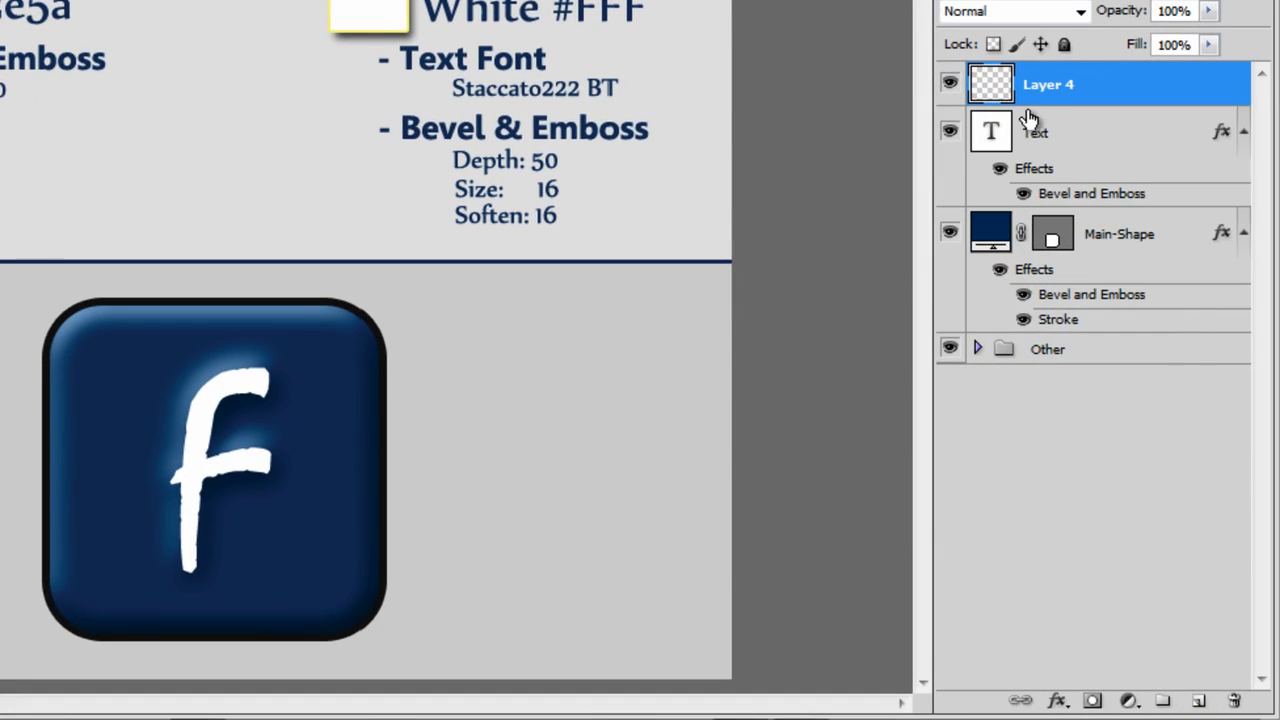
double_click(1205, 133)
type("Spo")
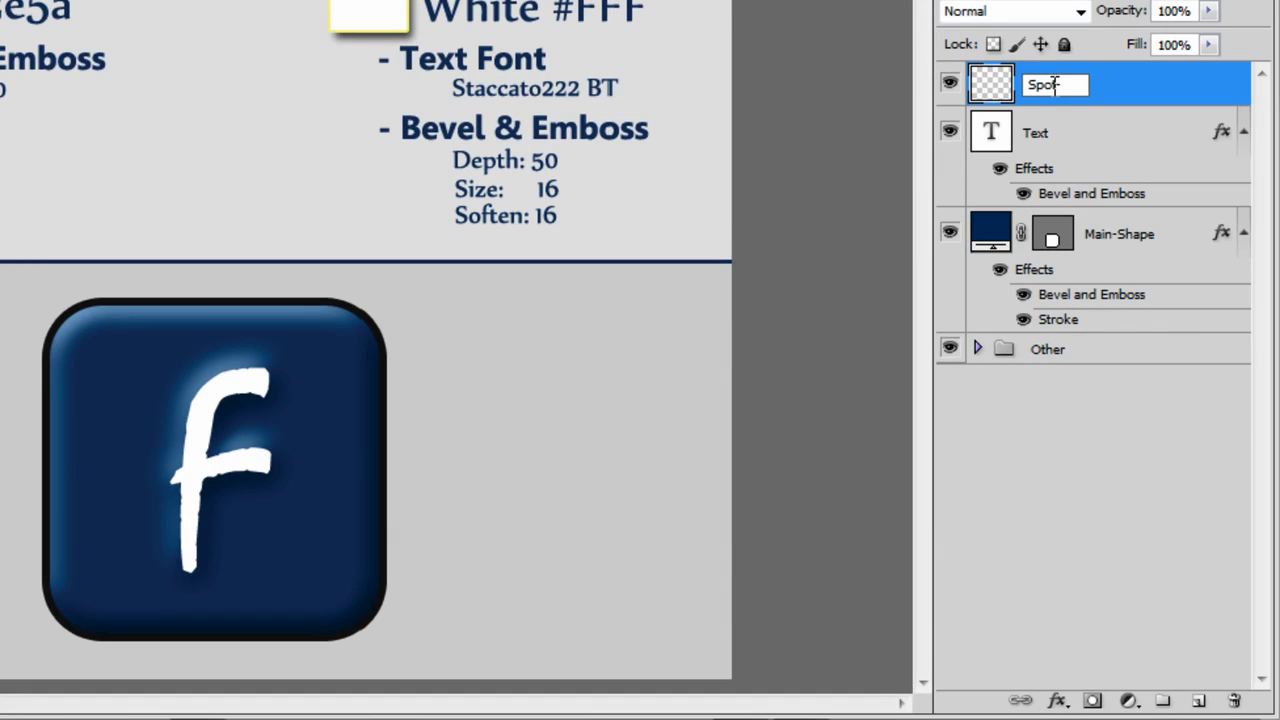
type("t light")
key("Return")
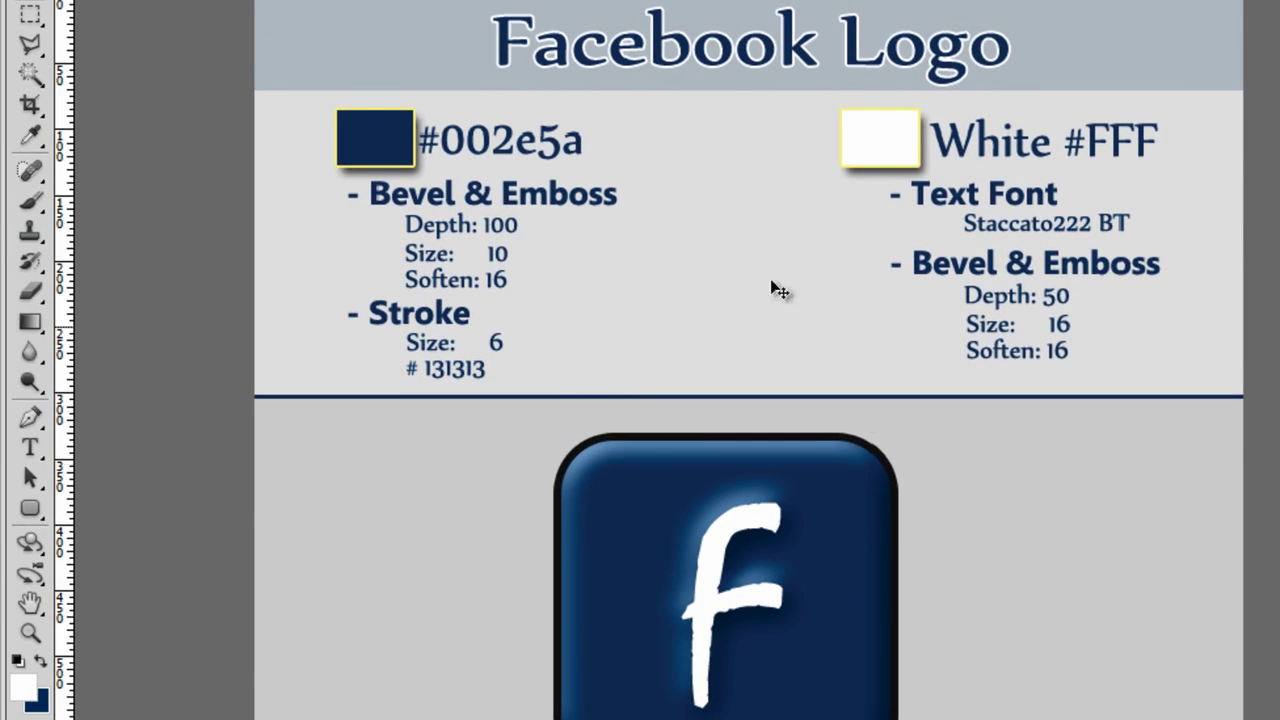
Try an elliptical selection across the icon's top, discard it, and switch to the Pen Tool
left_click(43, 22)
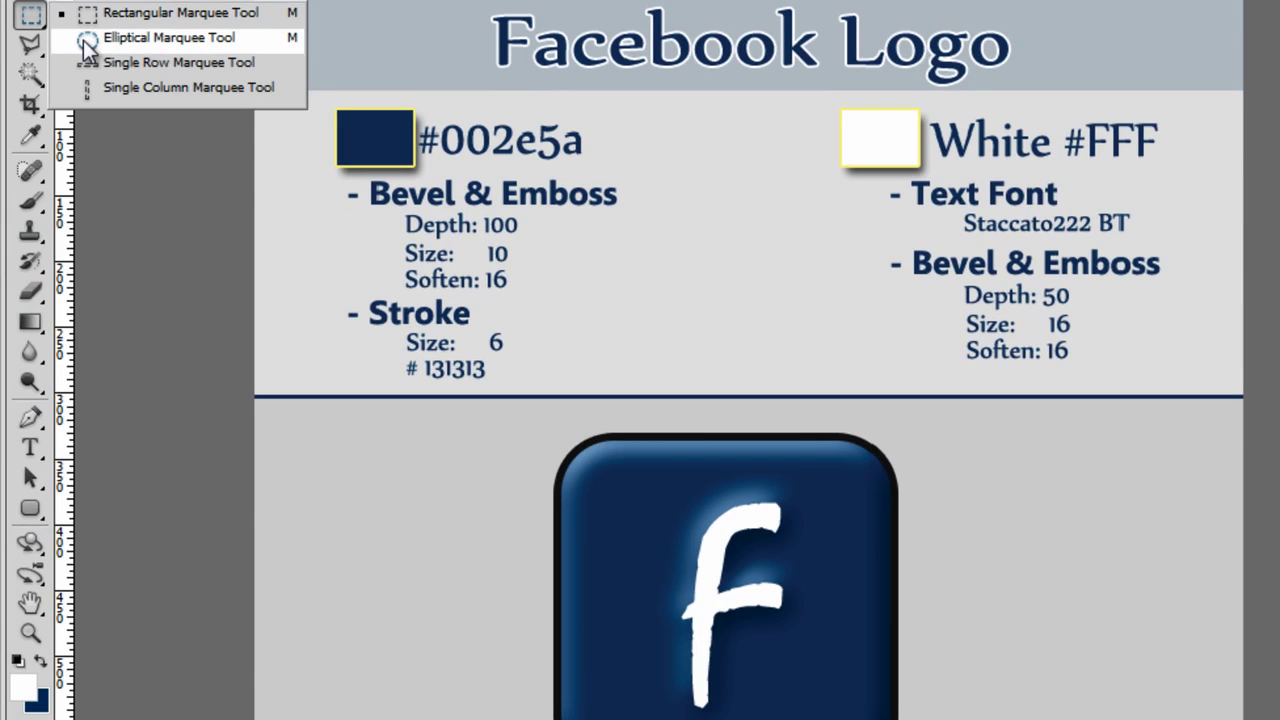
left_click(84, 42)
left_click_drag(905, 492, 943, 531)
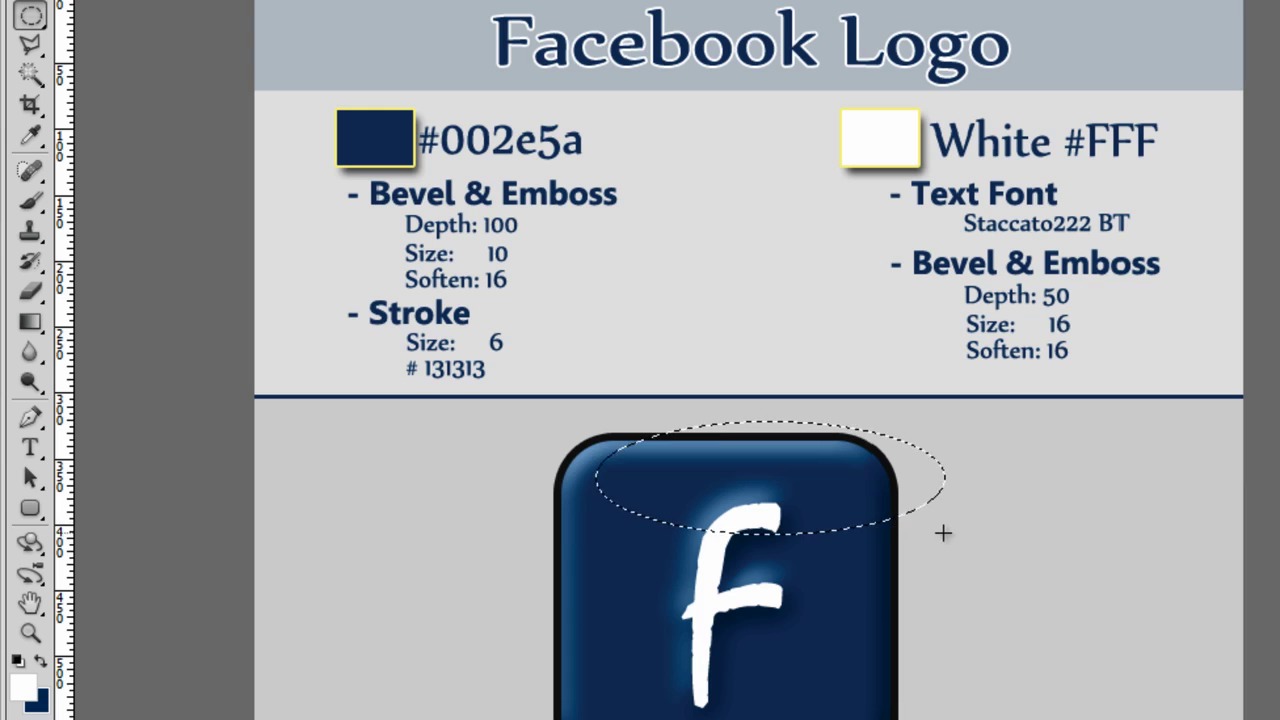
left_click(990, 535)
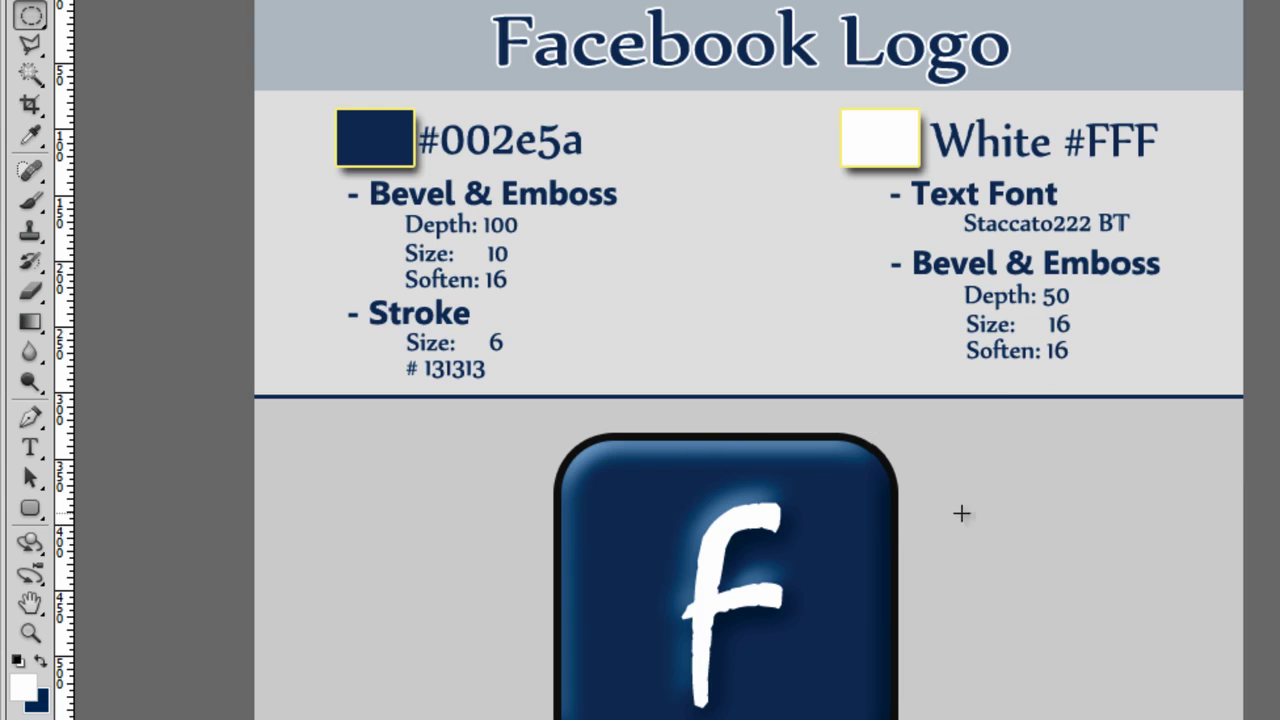
left_click(30, 420)
left_click(85, 416)
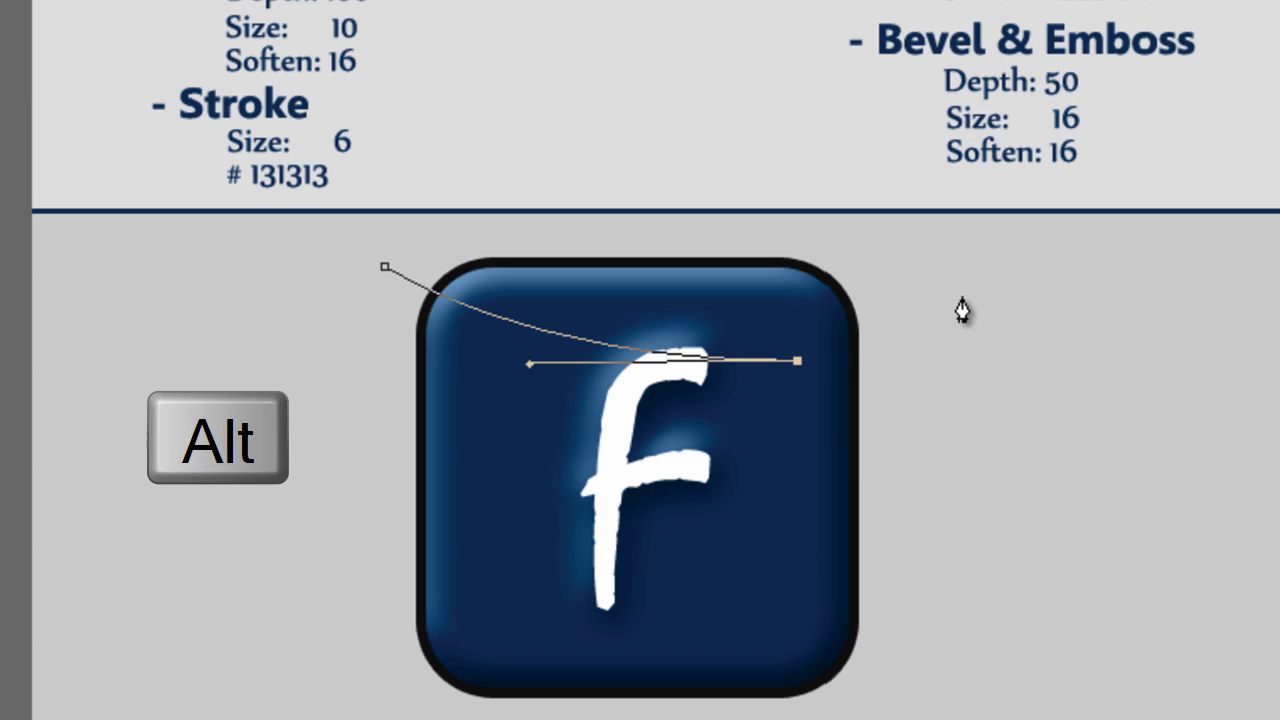
Draw a closed curved pen path over the icon's top edge and the space above it
left_click_drag(962, 296, 765, 222)
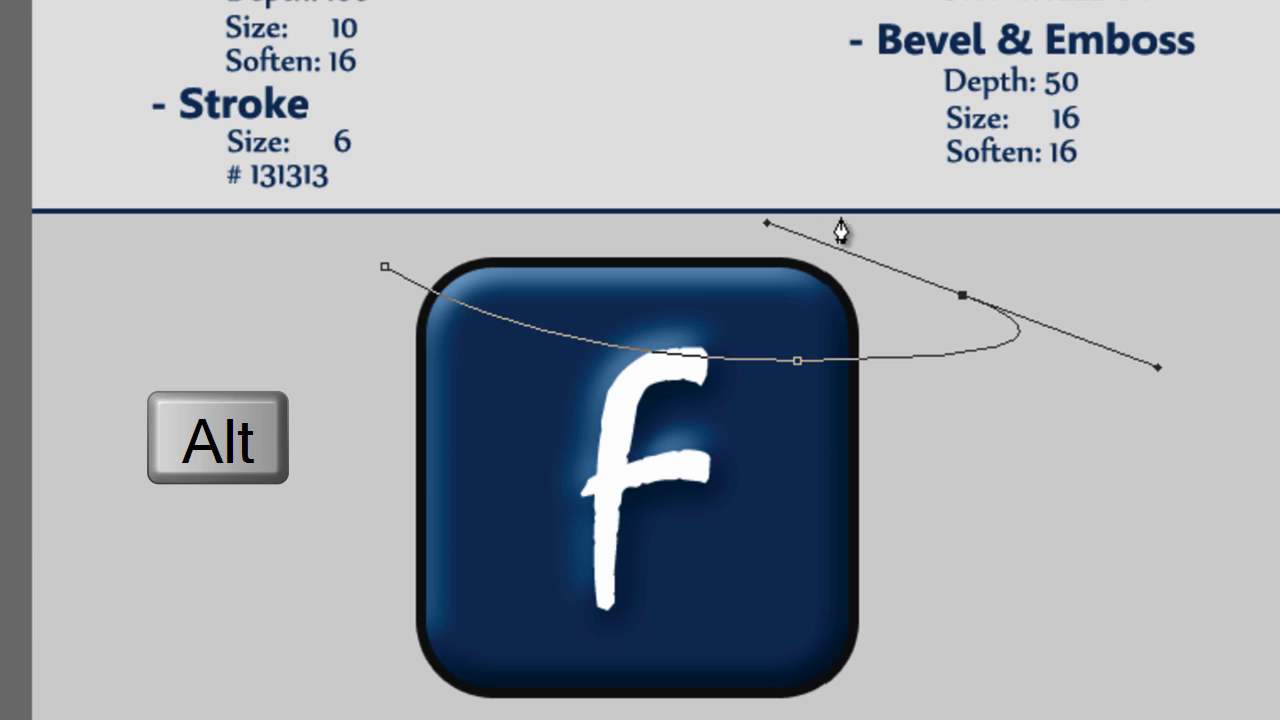
left_click_drag(962, 296, 903, 206)
left_click(697, 206)
left_click(544, 203)
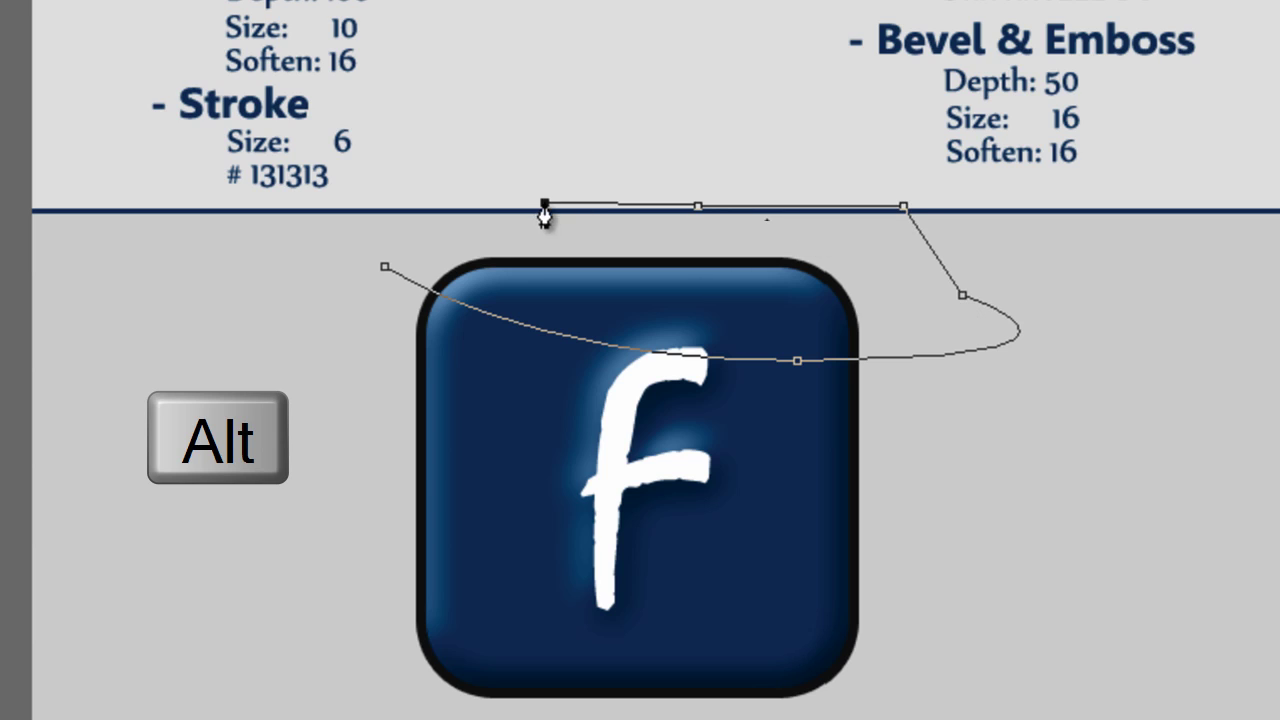
left_click(359, 239)
left_click(385, 268, "alt")
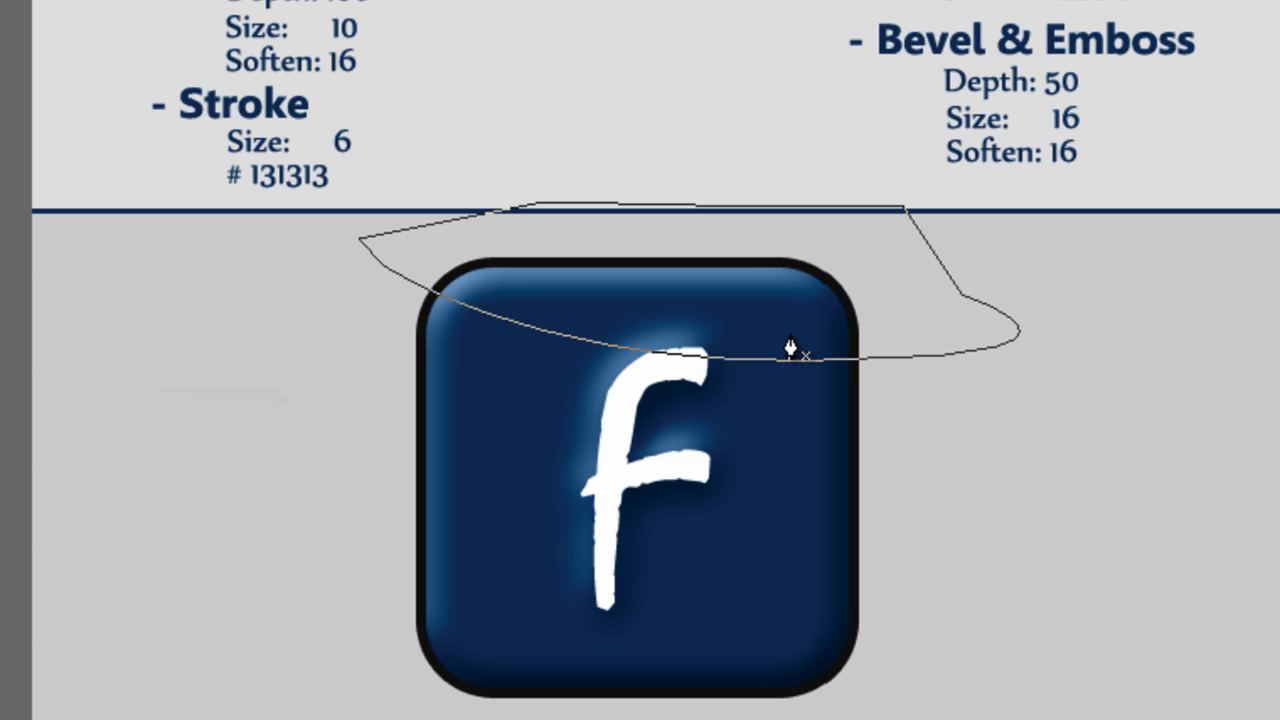
Convert the spotlight path into a selection feathered by 10 pixels
right_click(705, 300)
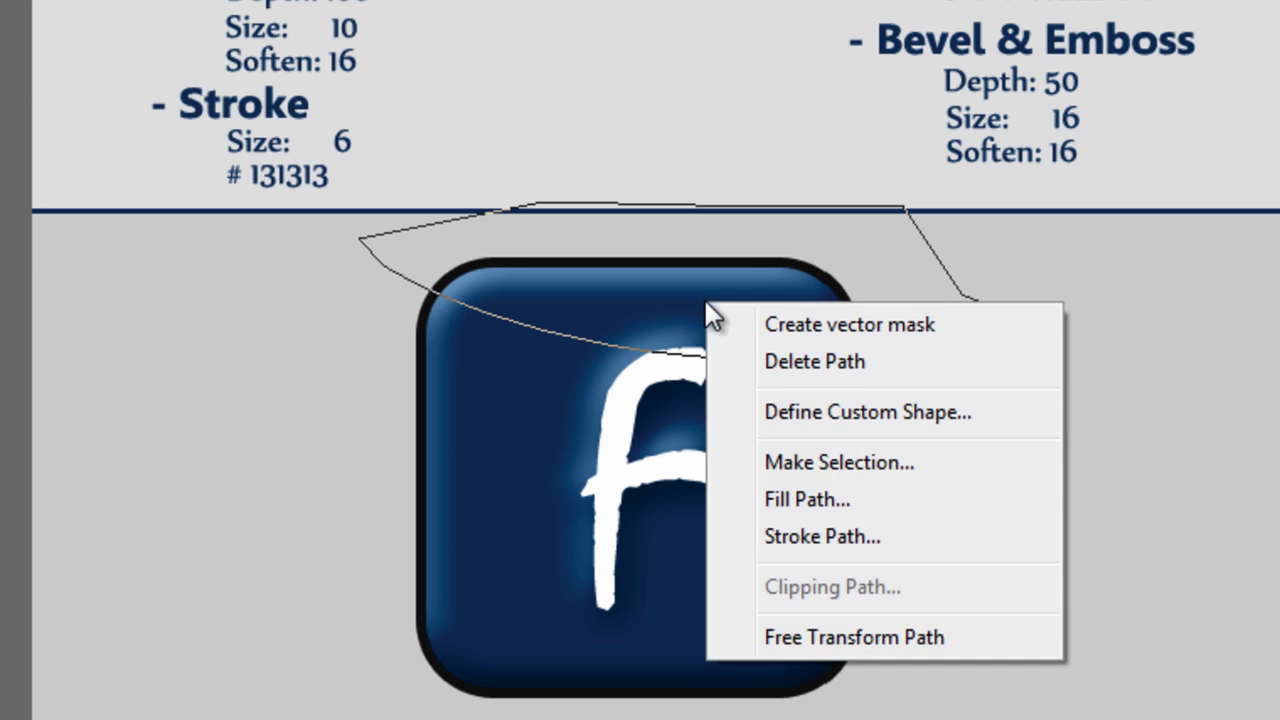
left_click(760, 462)
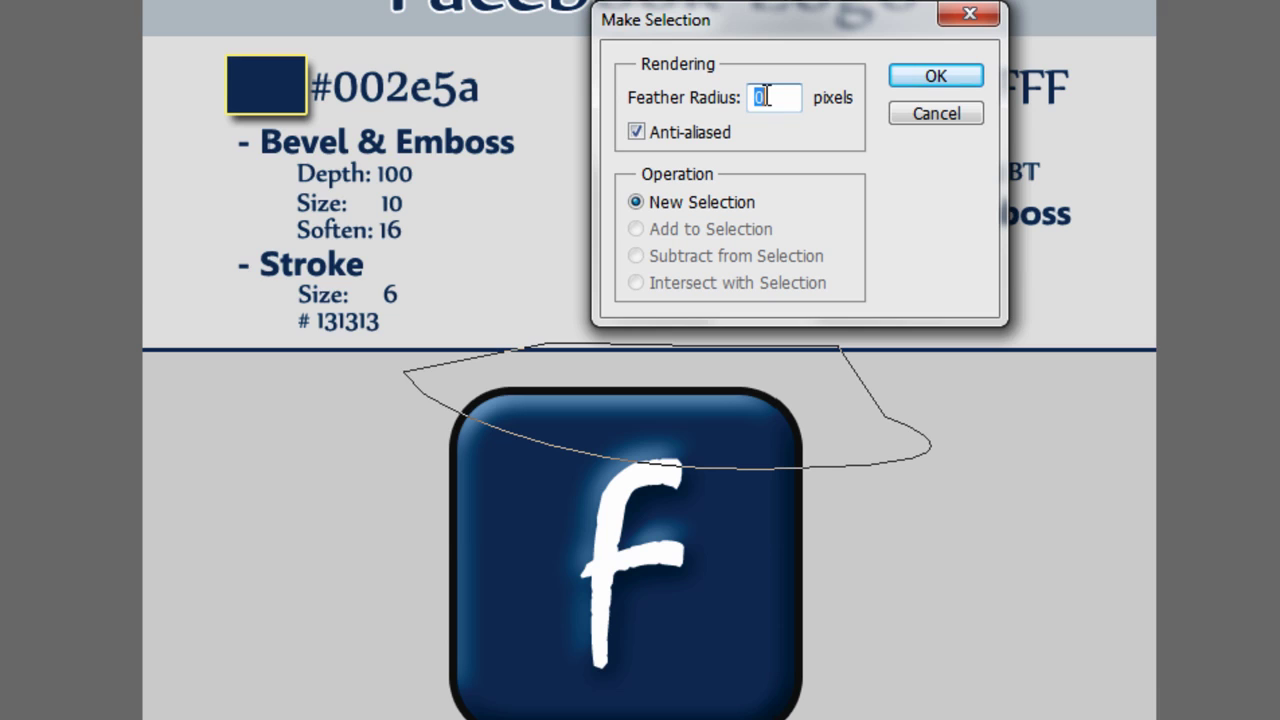
key("Return")
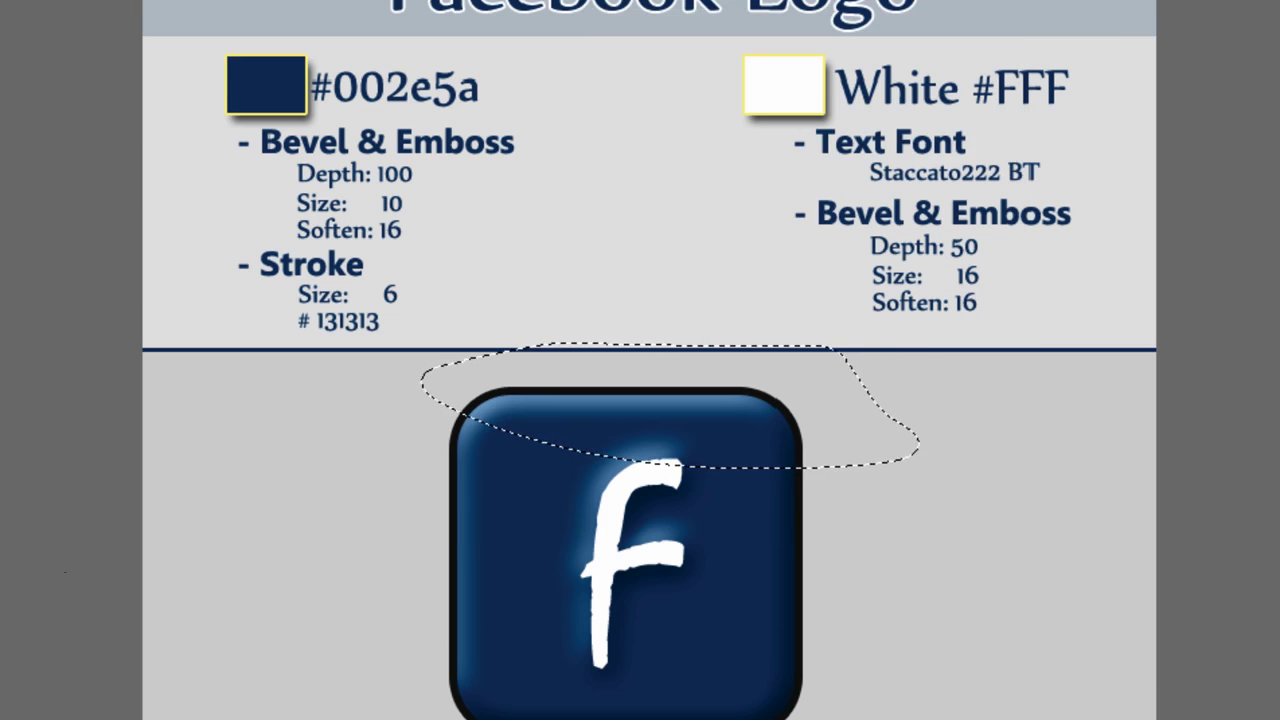
Fill the feathered selection with white, deselect, and nudge the glow down onto the icon's top
left_click(2, 560)
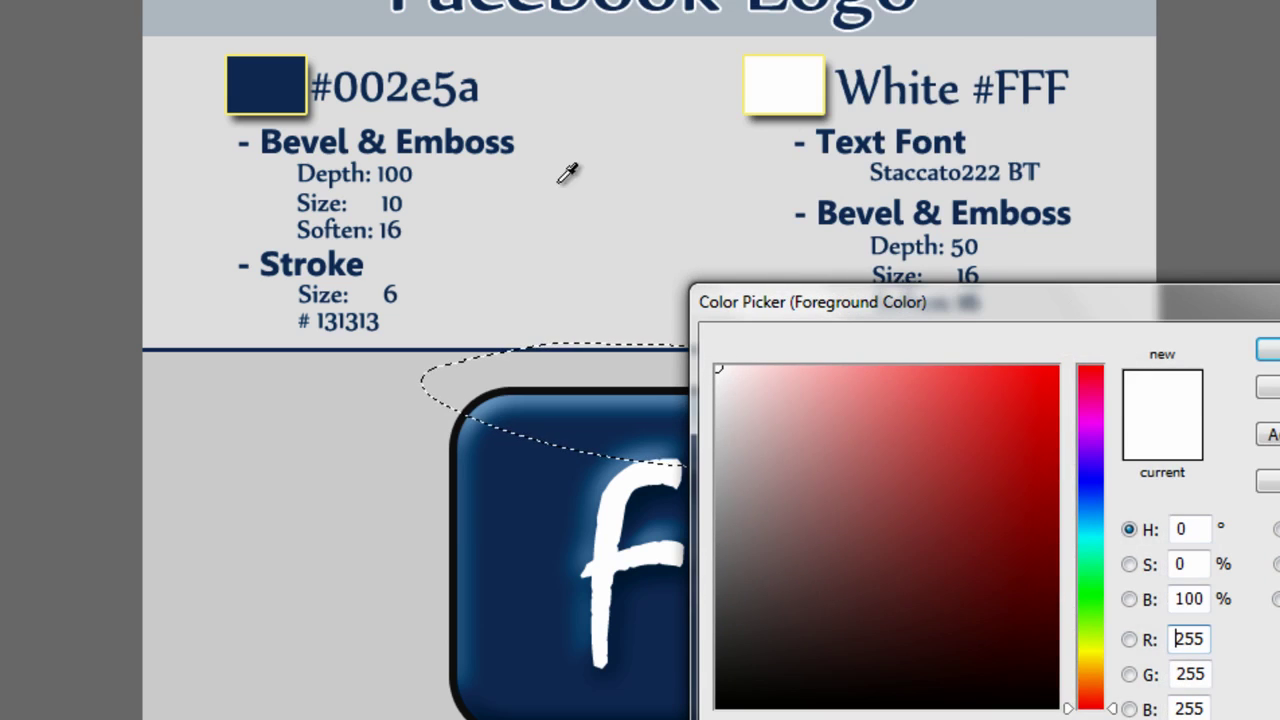
left_click(1268, 350)
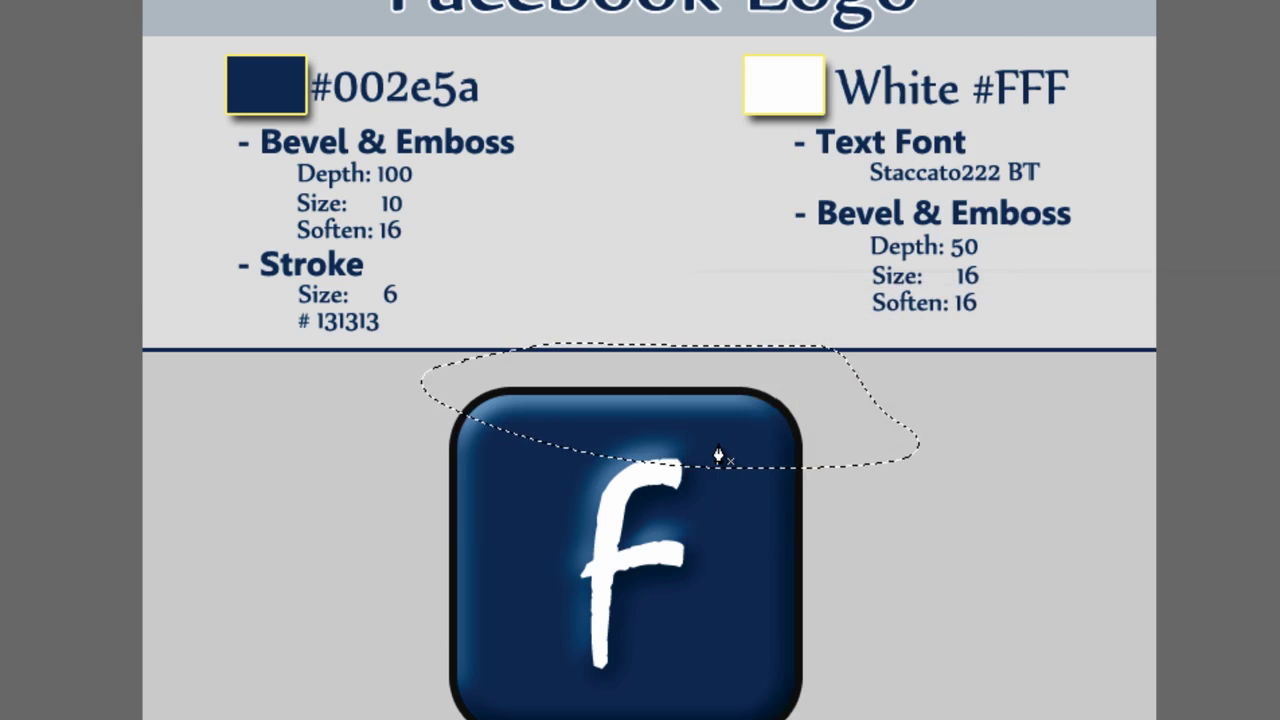
key("alt+BackSpace")
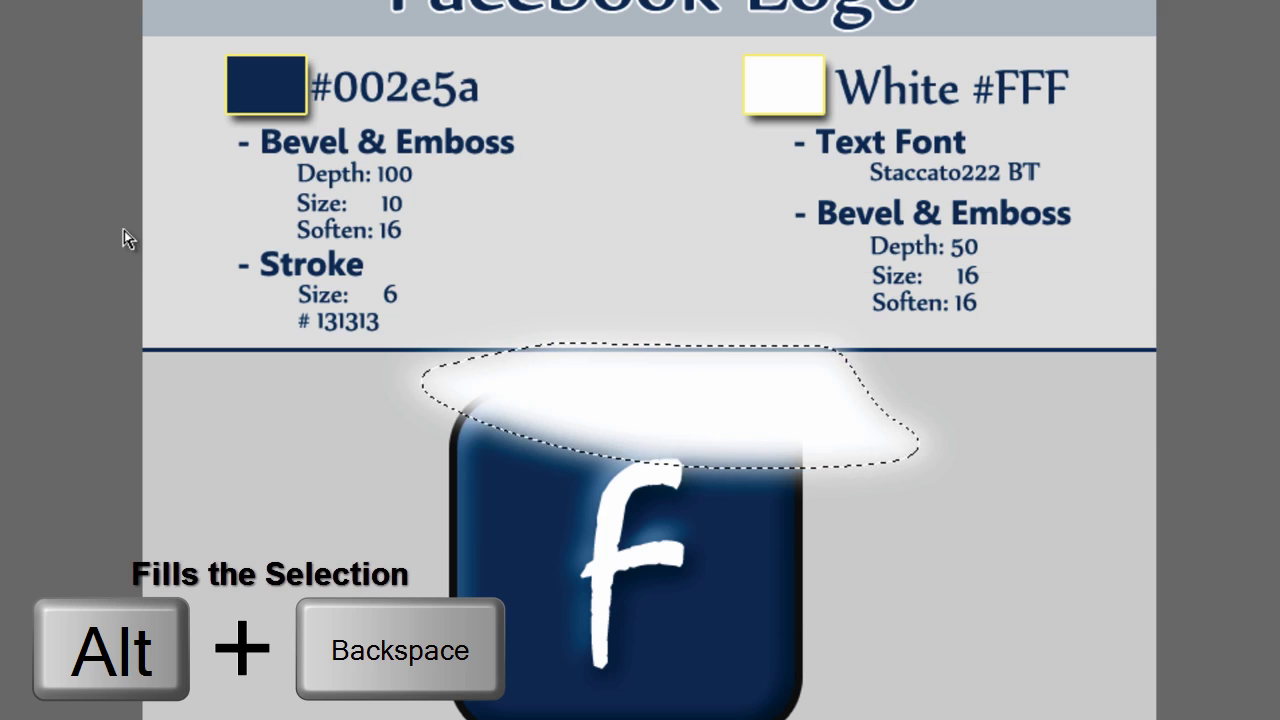
key("ctrl+d")
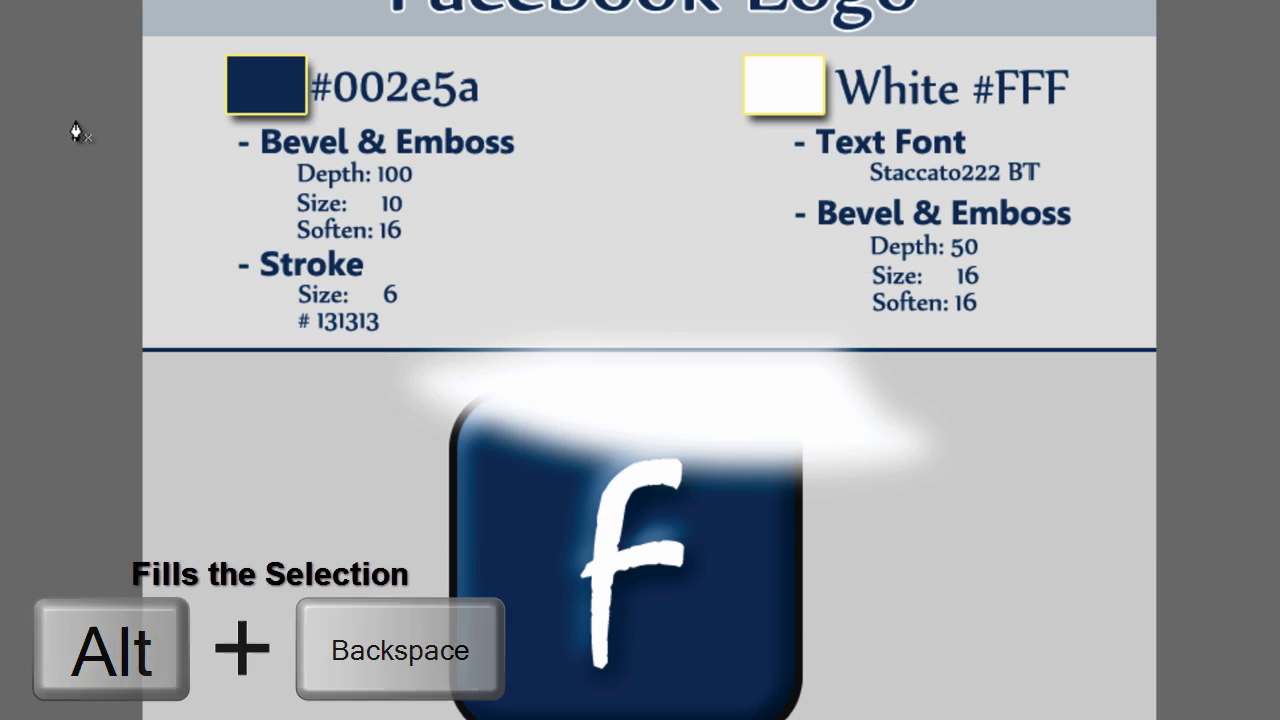
mouse_move(523, 371)
left_mouse_down()
mouse_move(528, 383)
mouse_move(508, 377)
left_mouse_up()
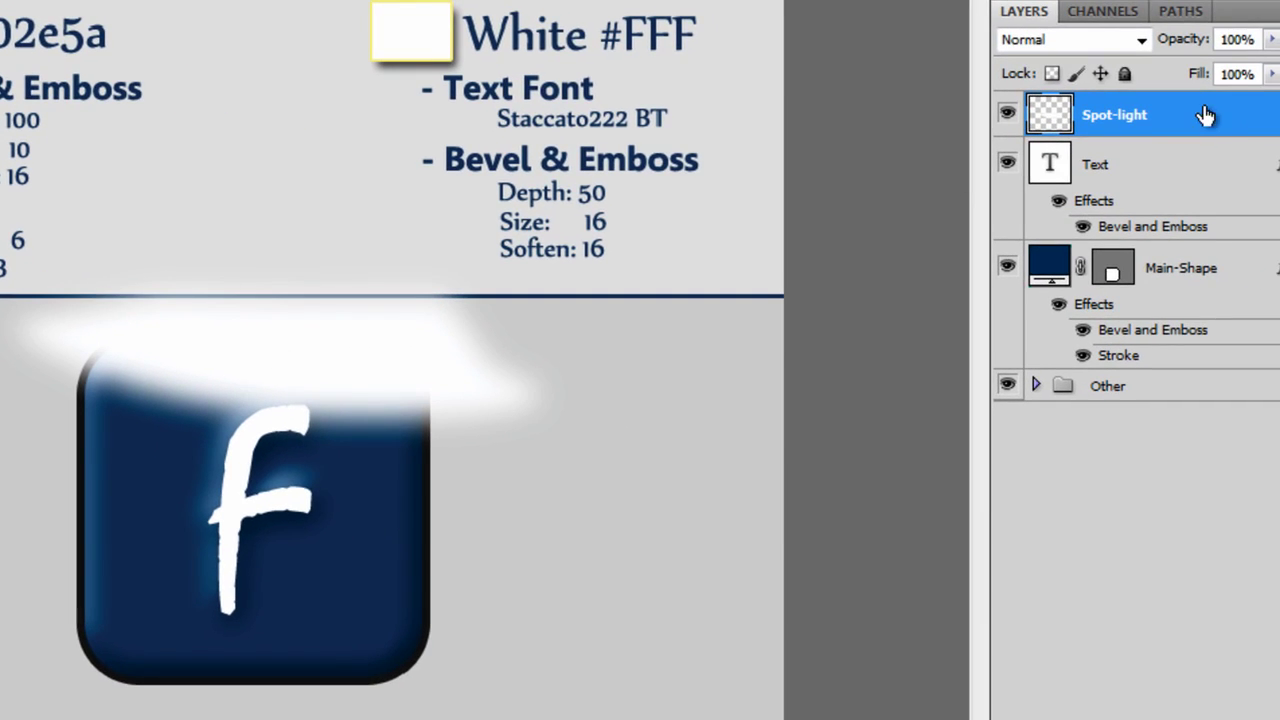
Set the Spot-light layer's opacity to 25% in Blending Options
double_click(1215, 128)
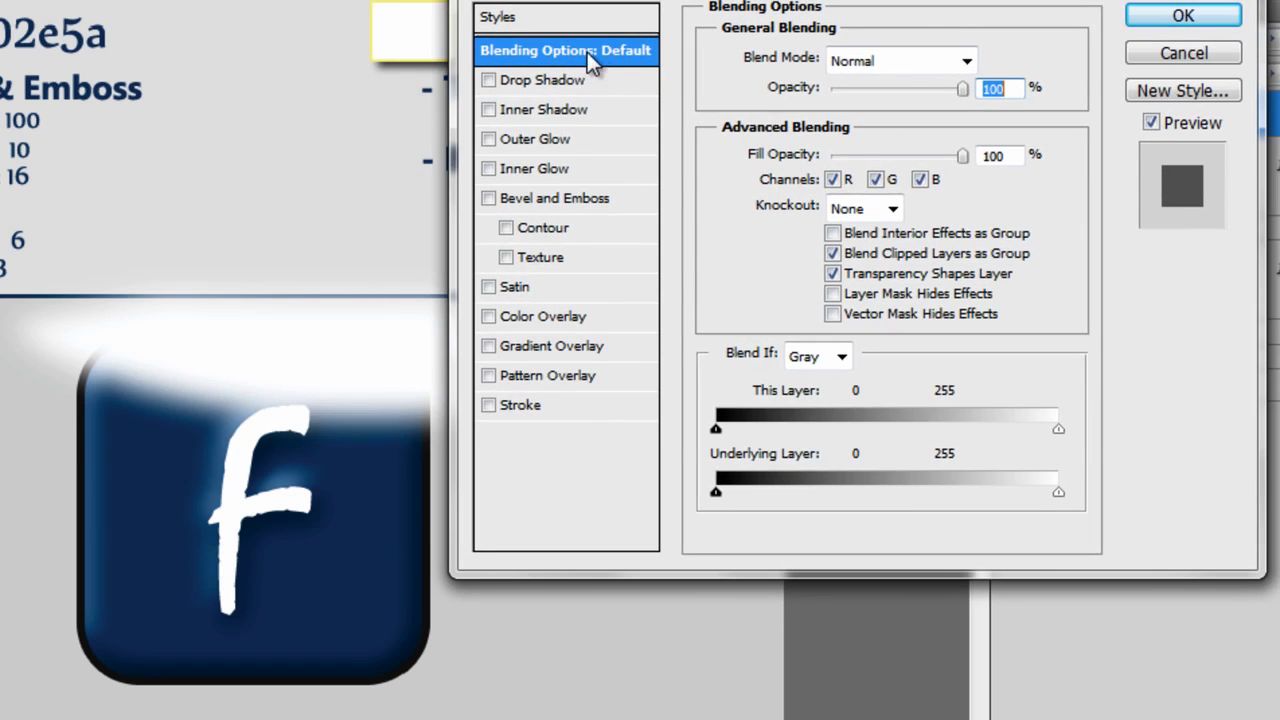
left_click_drag(963, 89, 870, 110)
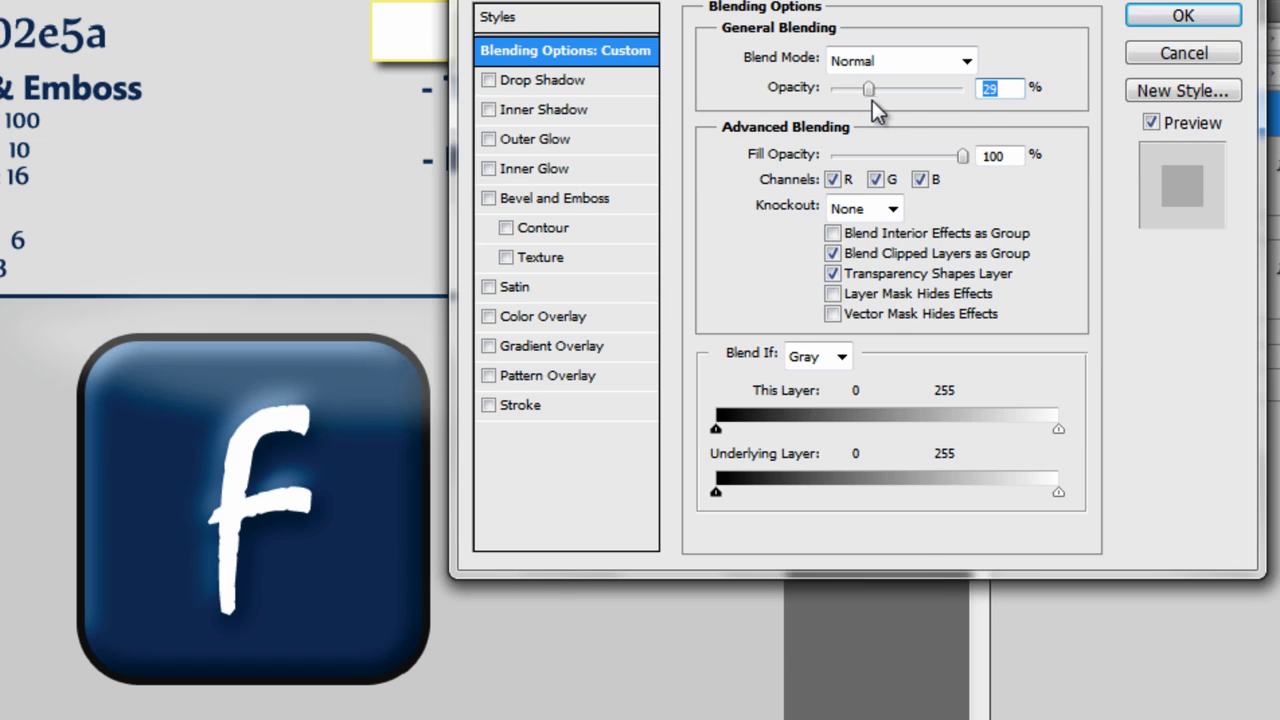
type("25")
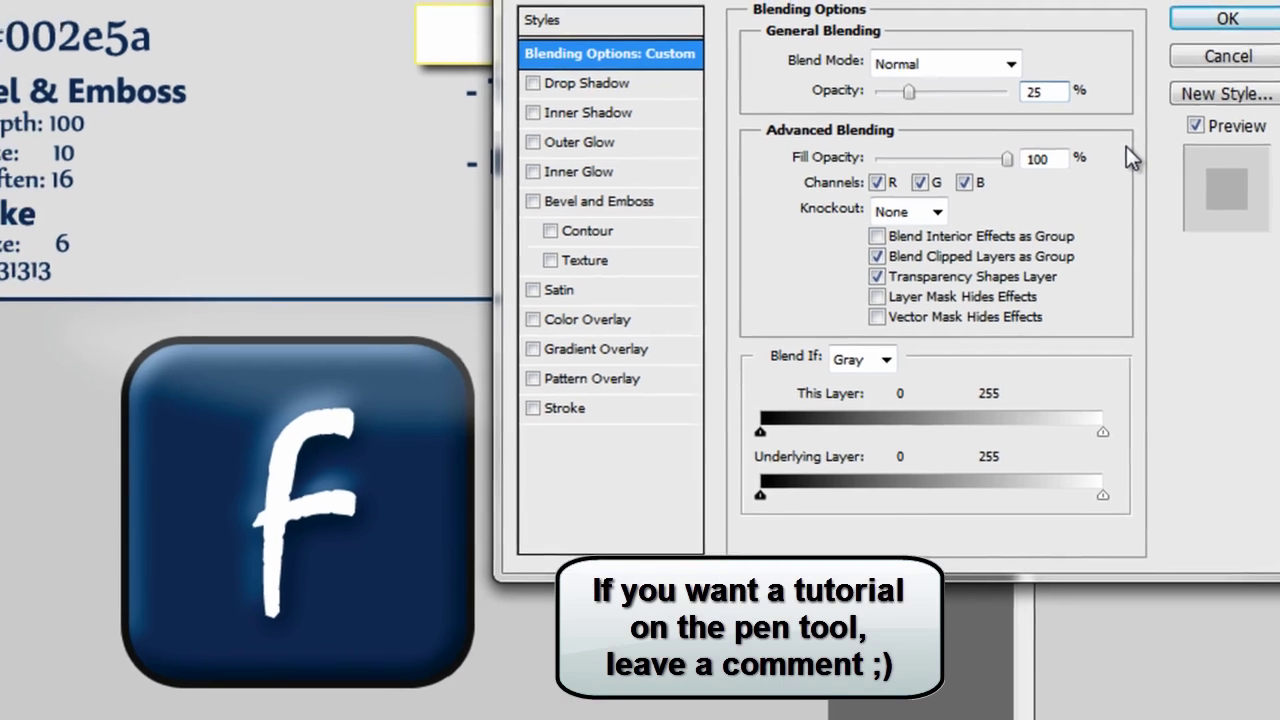
key("Return")
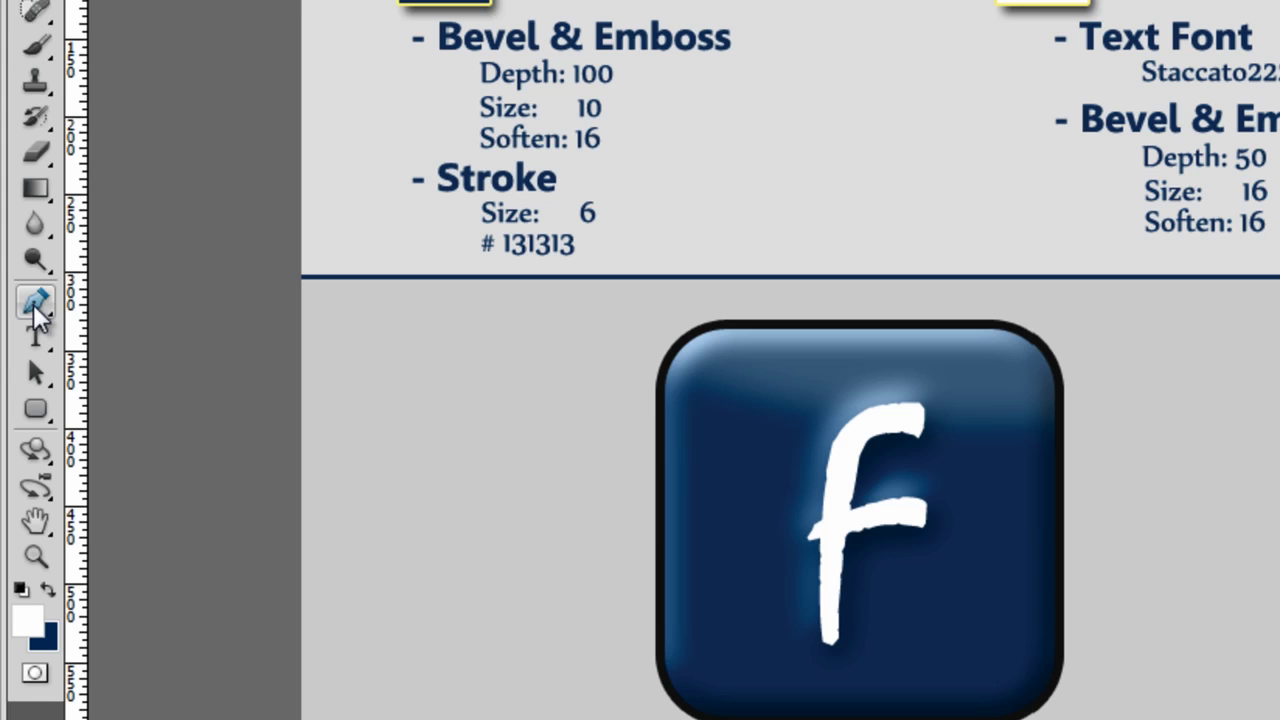
Zoom in on the f and trace a pen path around its left edge and bottom
left_click(35, 300)
key("ctrl+plus")
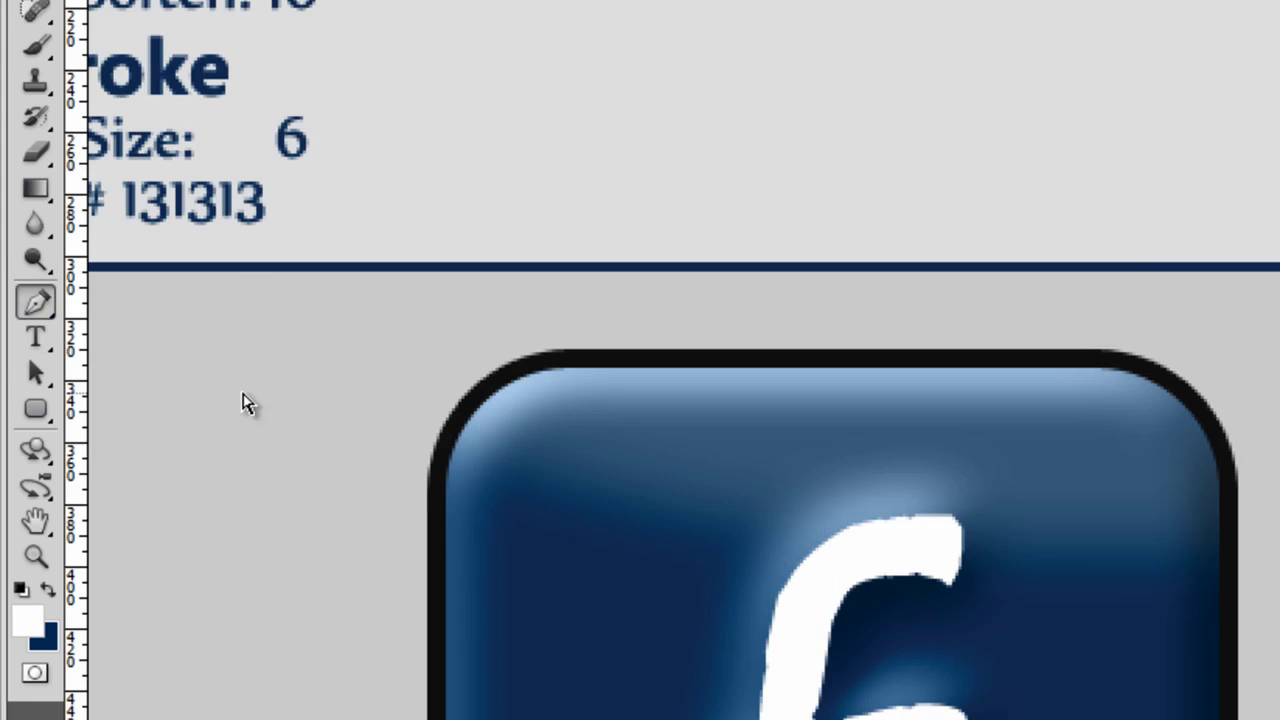
left_click_drag(246, 394, 614, 120)
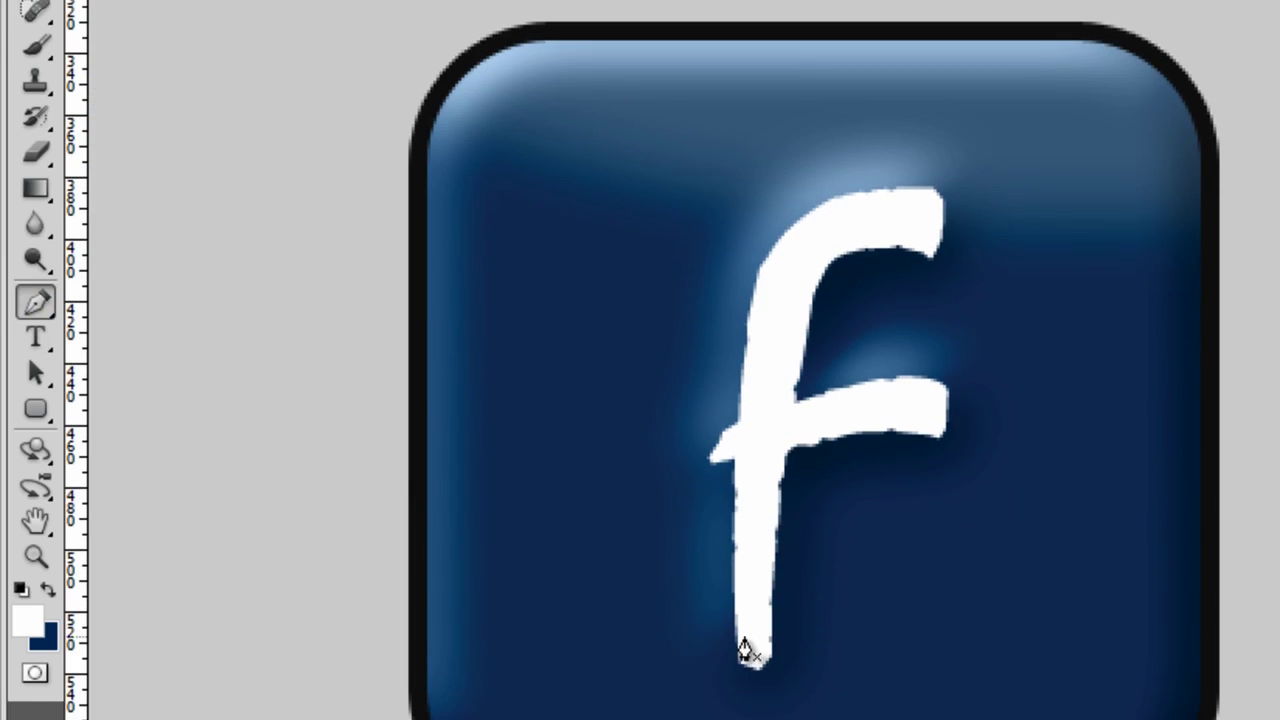
key("ctrl+plus")
left_click_drag(730, 555, 668, 255)
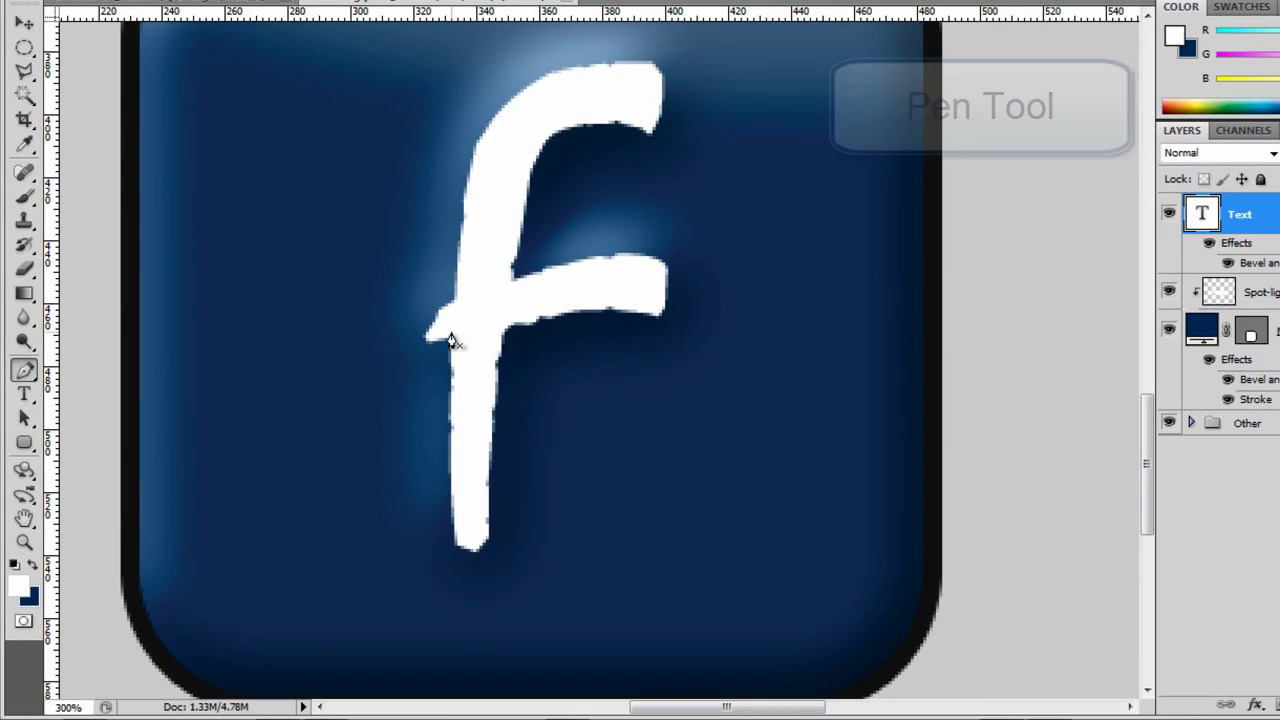
left_click(449, 338)
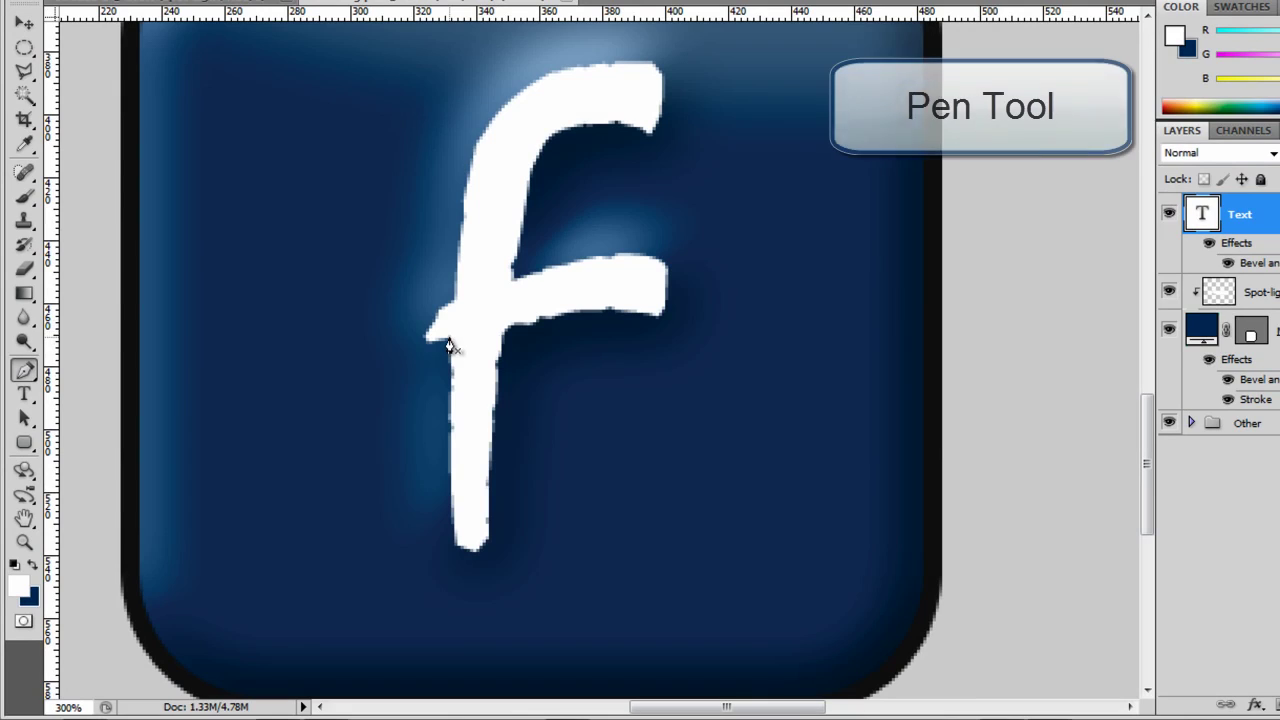
left_click_drag(451, 545, 458, 562)
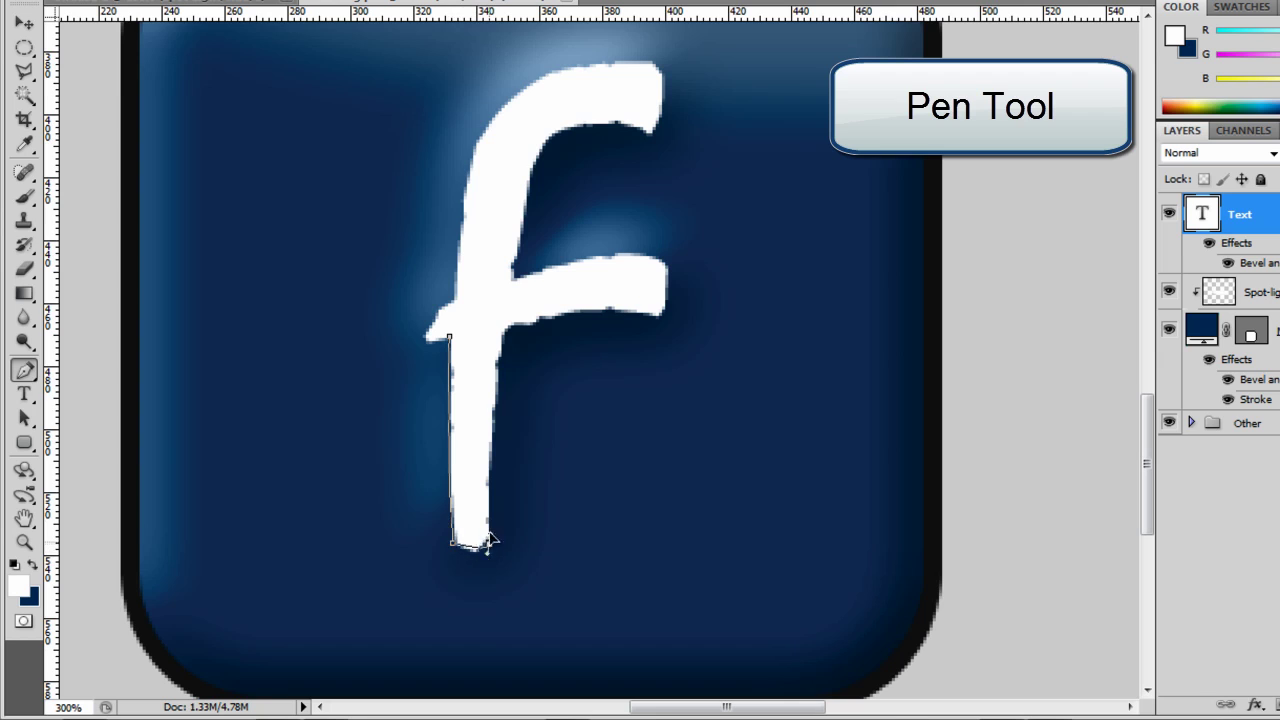
mouse_move(488, 540)
left_mouse_down()
mouse_move(494, 508)
mouse_move(510, 505)
mouse_move(504, 524)
left_mouse_up()
scroll(503, 524, "up", 5)
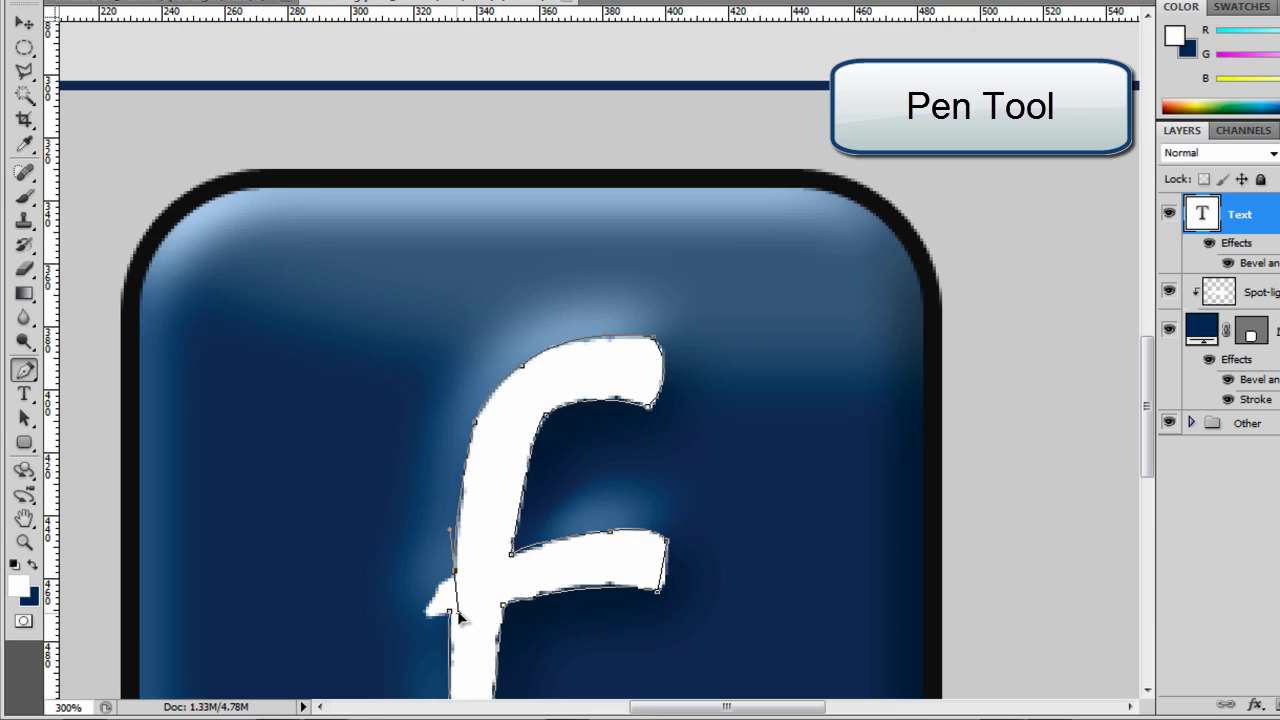
left_click_drag(449, 612, 450, 672)
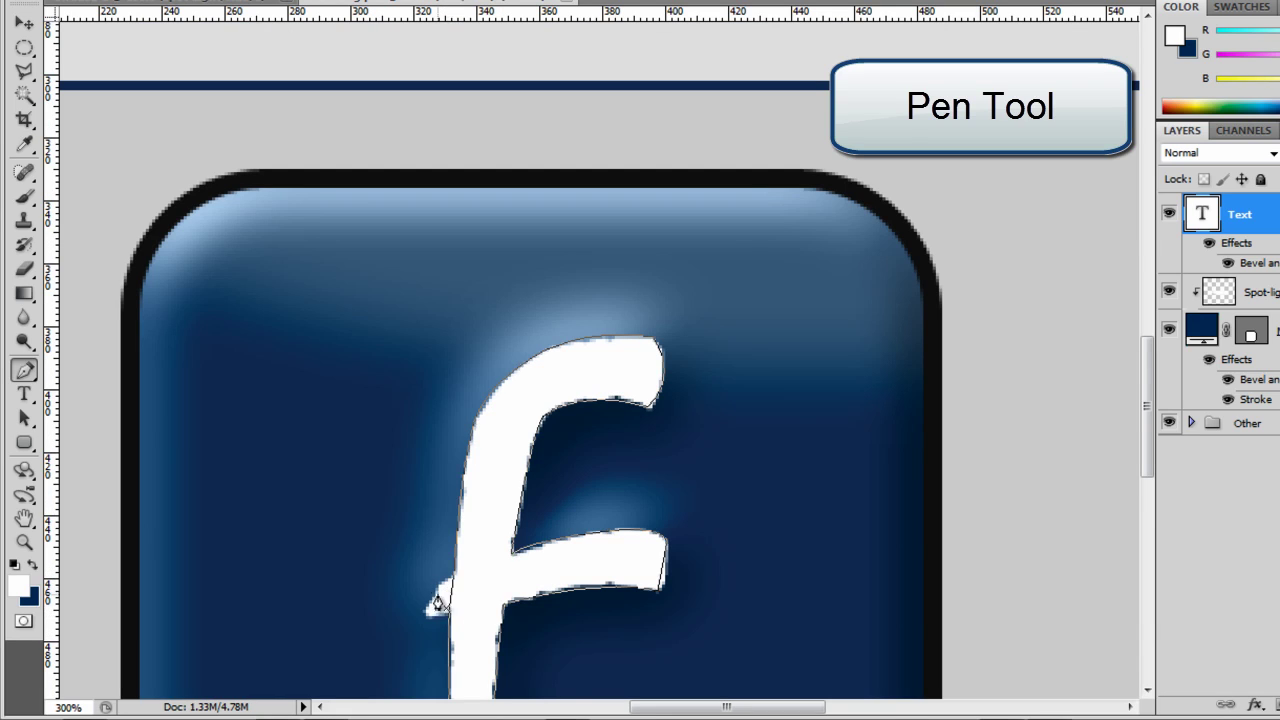
Turn the traced path into a selection with Feather Radius 10
right_click(463, 594)
left_click(545, 468)
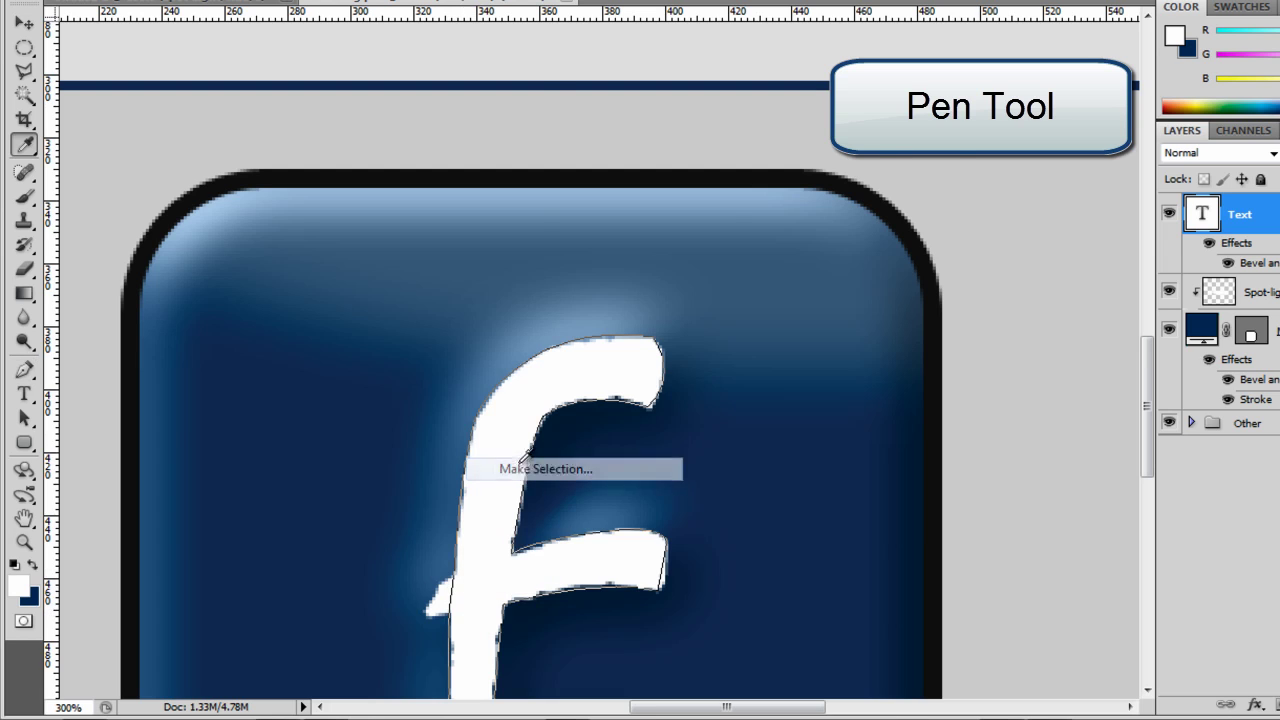
key("Return")
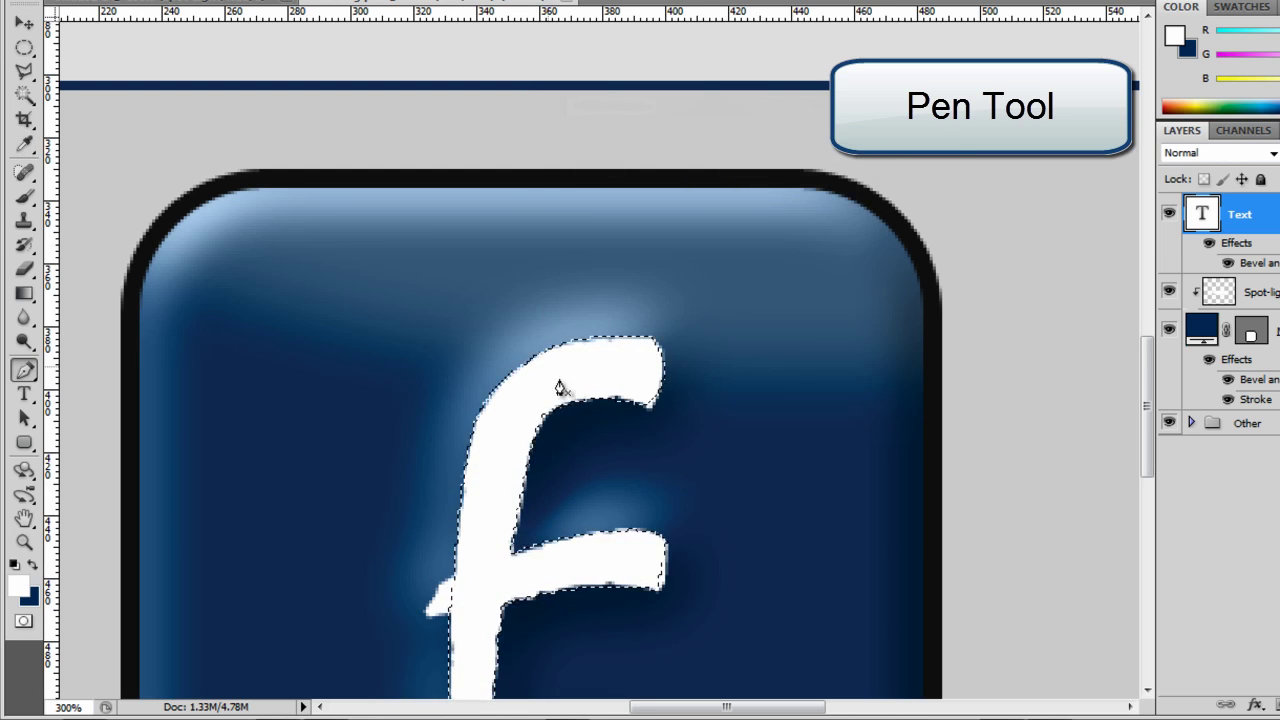
key("ctrl+minus")
scroll(592, 410, "down", 2)
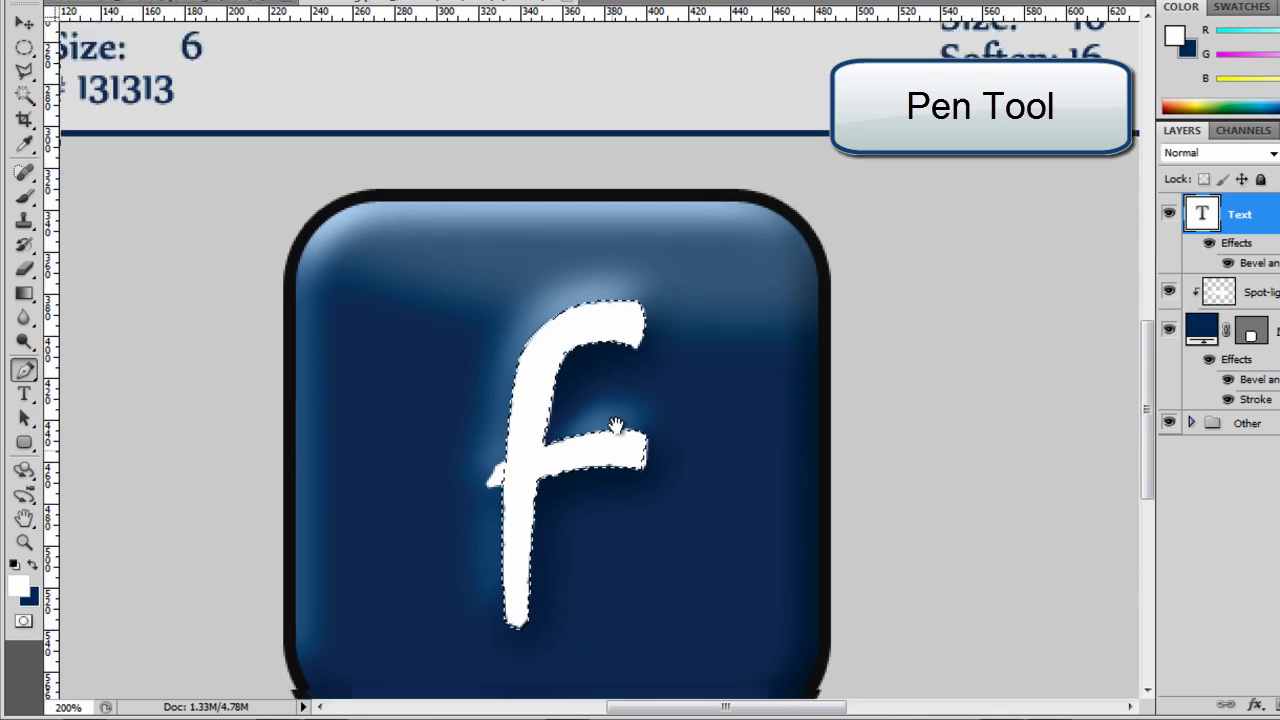
key("ctrl+plus")
Paint the f's upper-left curve fuller and smoother with the white brush
left_click_drag(608, 408, 623, 294)
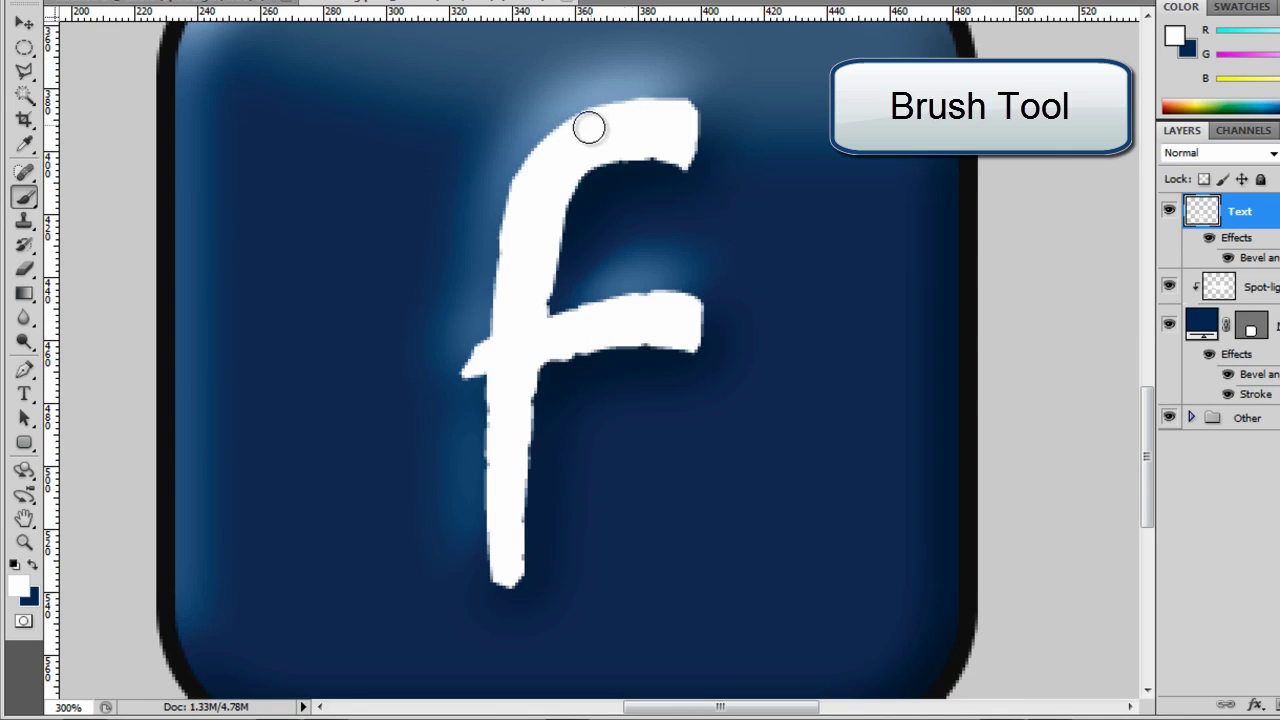
mouse_move(560, 148)
left_mouse_down()
mouse_move(523, 194)
mouse_move(509, 280)
mouse_move(497, 466)
mouse_move(506, 574)
mouse_move(509, 563)
left_mouse_up()
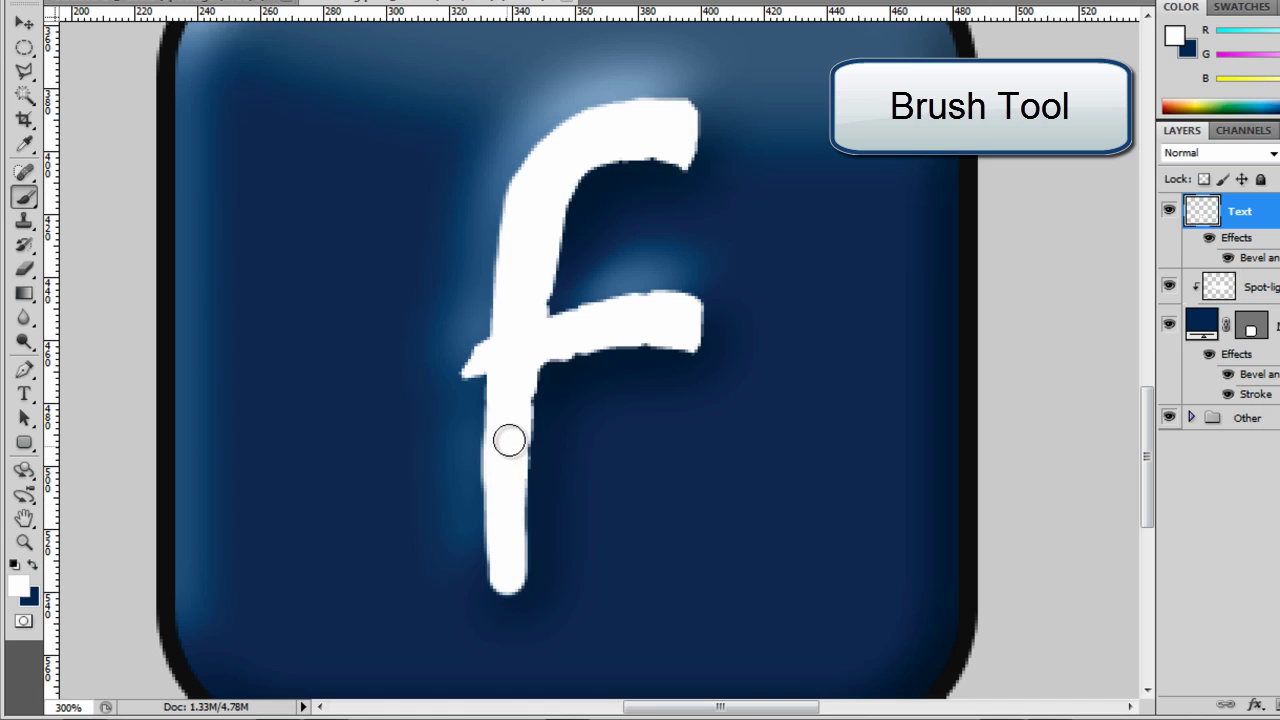
With the Eraser, trim the crossbar's right tip and remove the small white spur beside it
key("e")
mouse_move(649, 269)
left_mouse_down()
mouse_move(661, 394)
mouse_move(690, 249)
mouse_move(691, 404)
mouse_move(679, 297)
mouse_move(676, 335)
left_mouse_up()
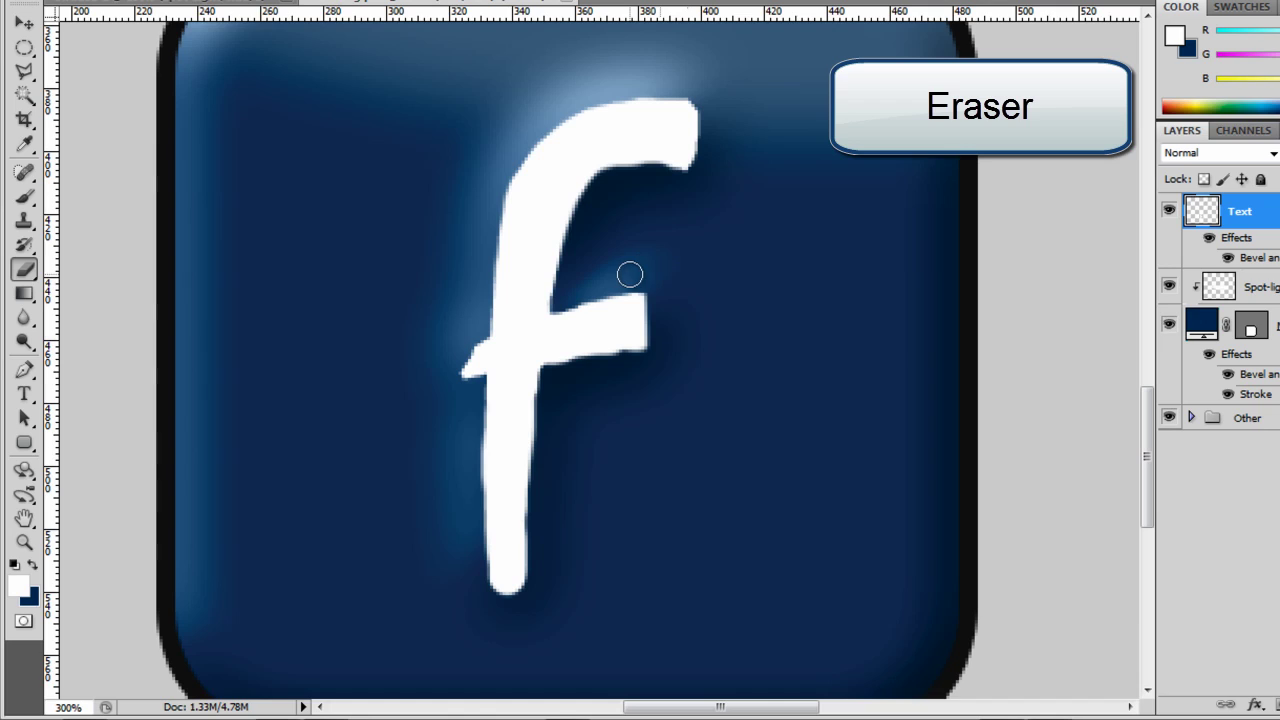
mouse_move(637, 279)
left_mouse_down()
mouse_move(654, 314)
mouse_move(649, 369)
left_mouse_up()
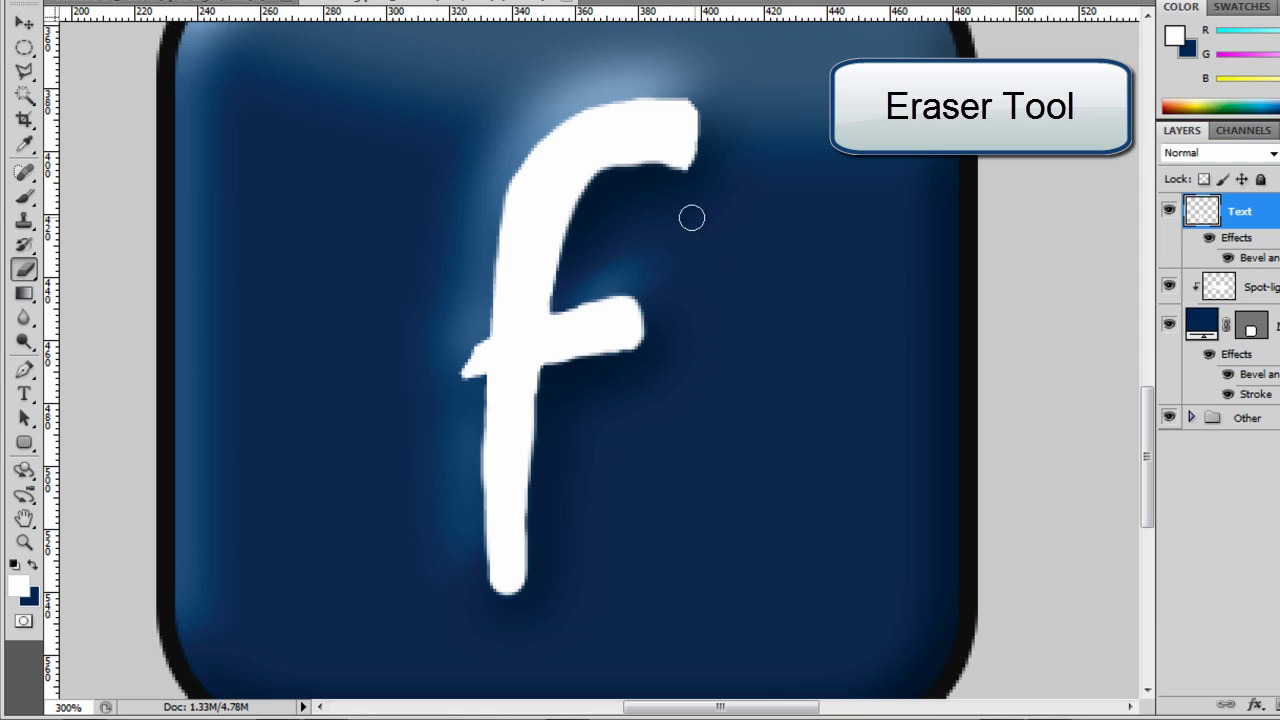
mouse_move(467, 312)
left_mouse_down()
mouse_move(467, 377)
mouse_move(471, 341)
left_mouse_up()
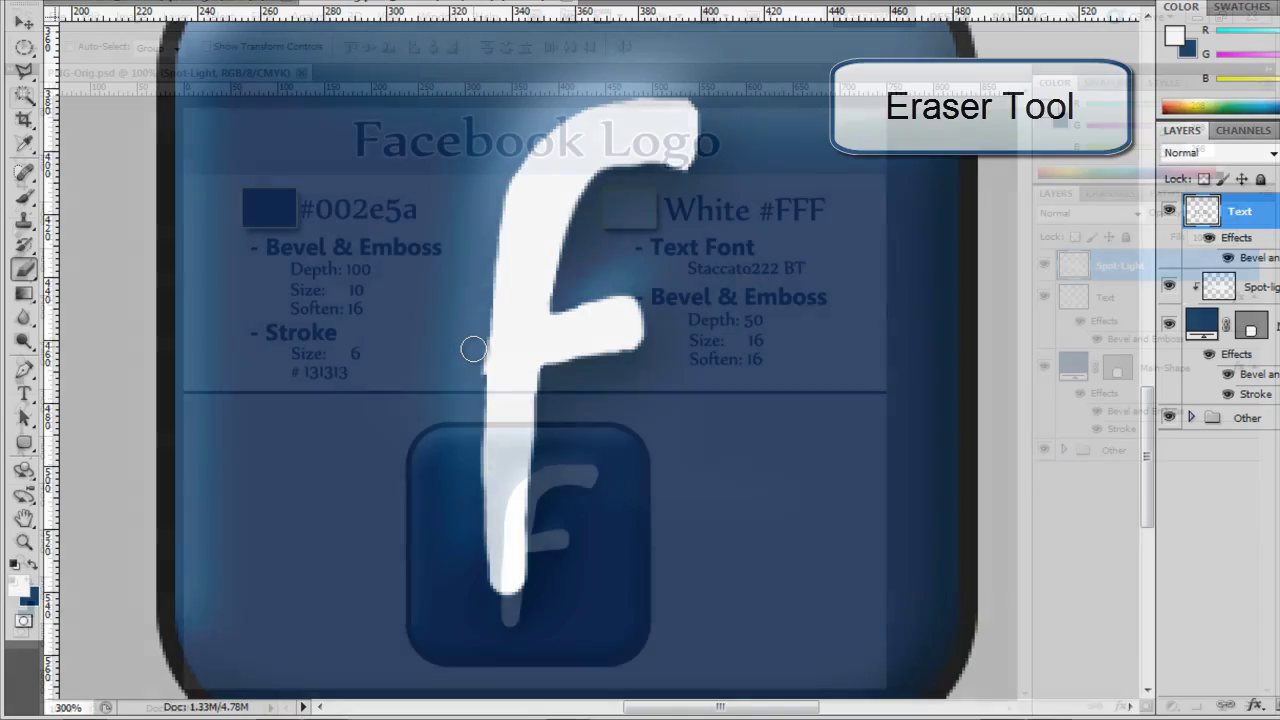